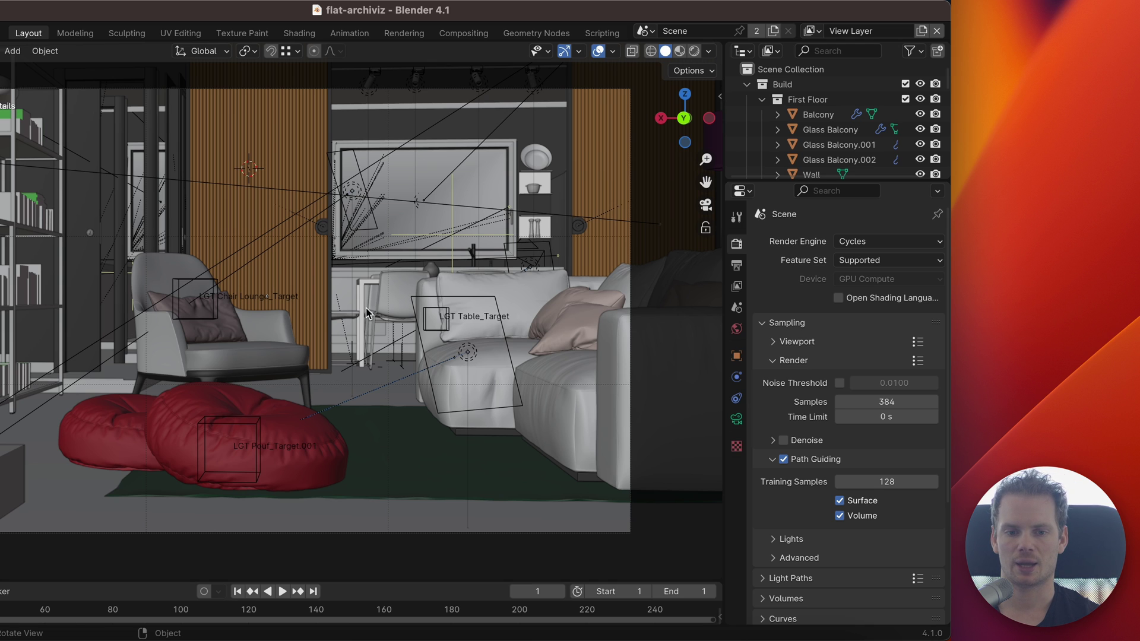
# Step: Switch to the browser and look through blender.org's Cycles demo files, including the Italian Flat scene
pyautogui.click(34, 639)
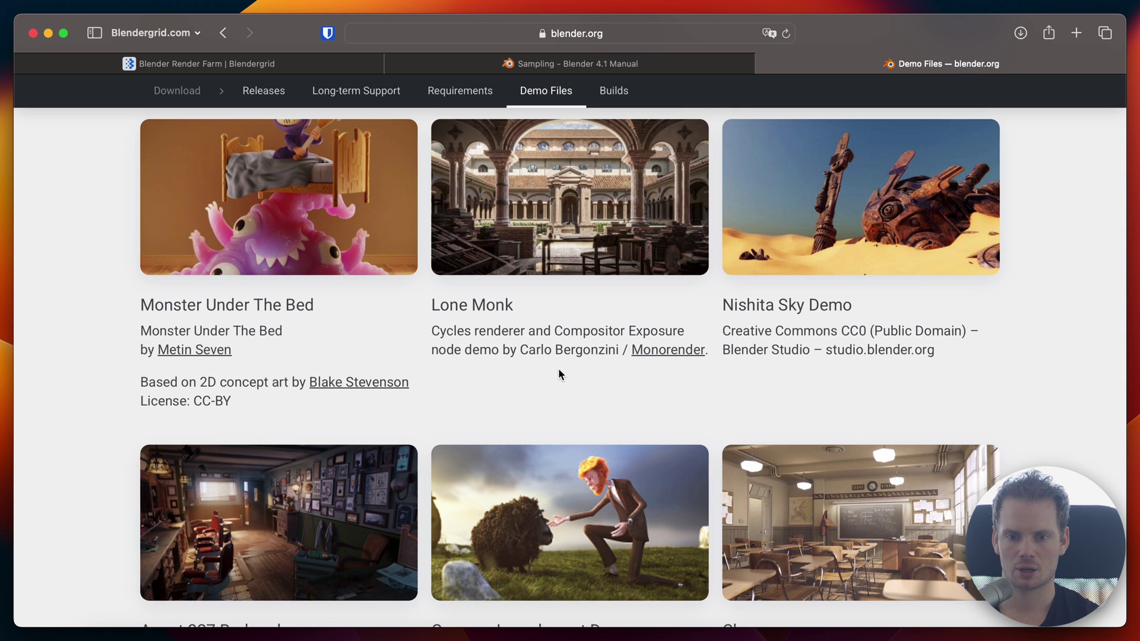
pyautogui.scroll(5, 558, 378)
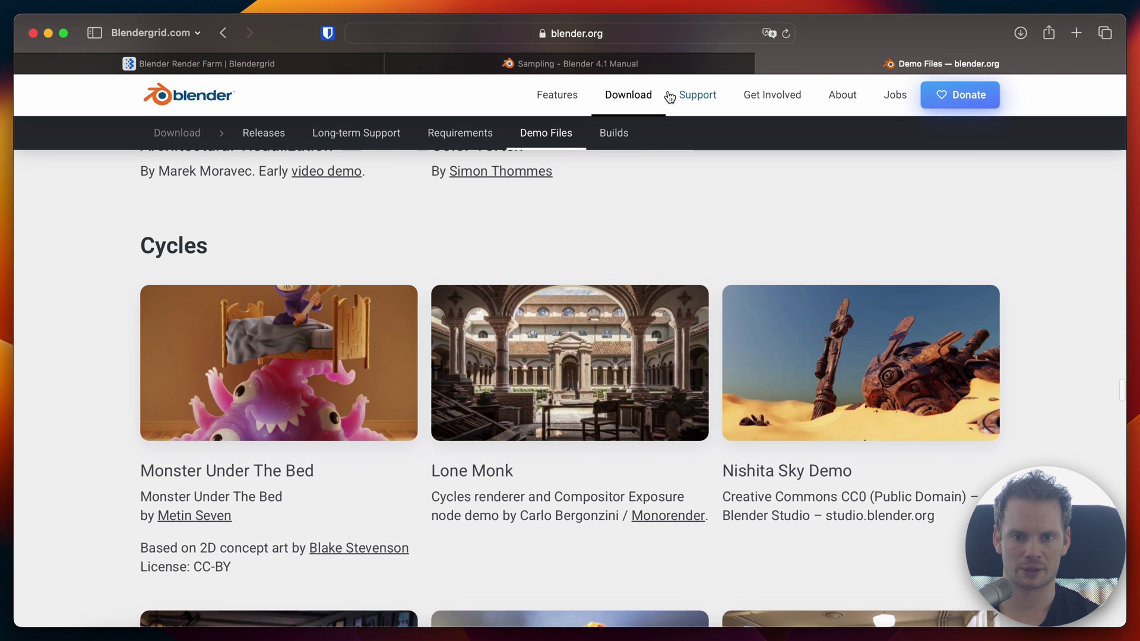
pyautogui.scroll(-5, 592, 328)
pyautogui.scroll(4, 594, 333)
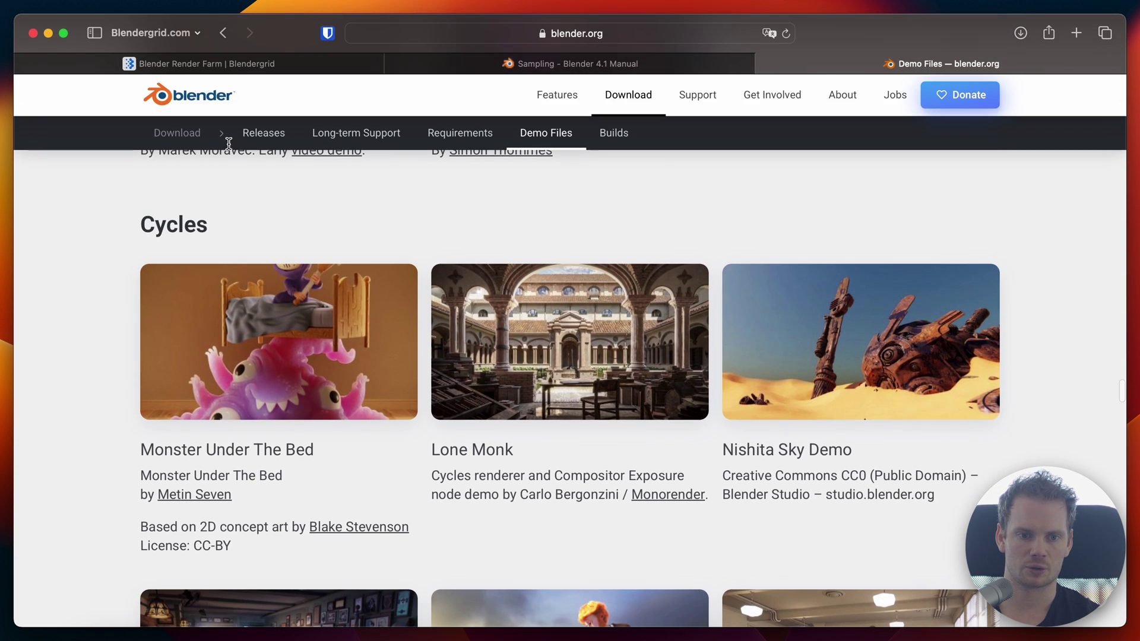
pyautogui.scroll(-15, 640, 417)
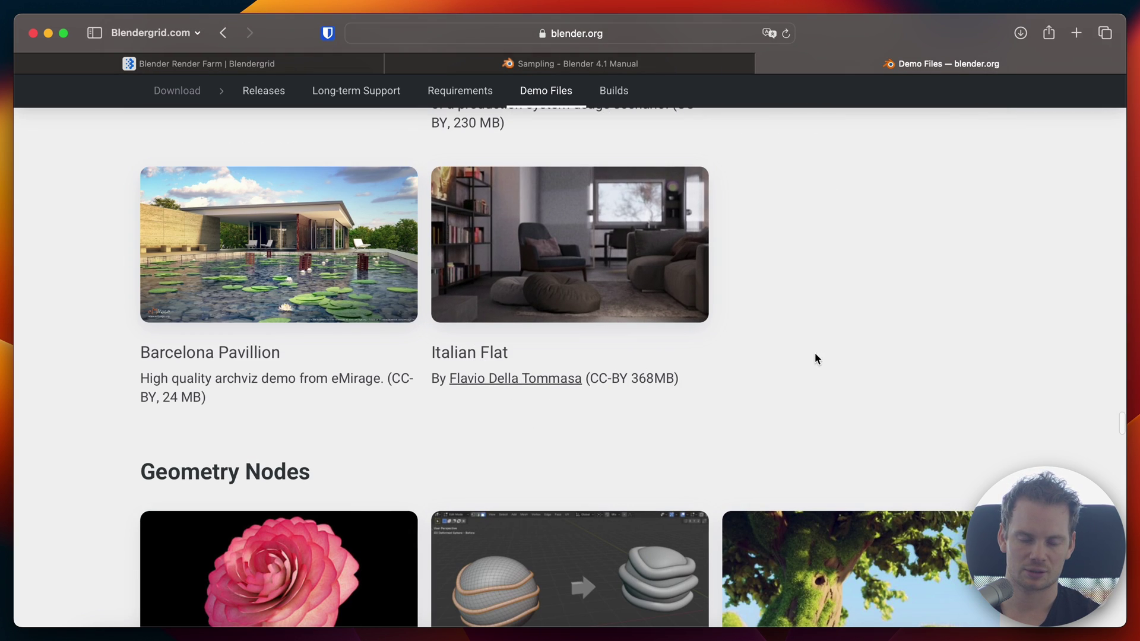
pyautogui.scroll(4, 798, 358)
pyautogui.scroll(1, 796, 351)
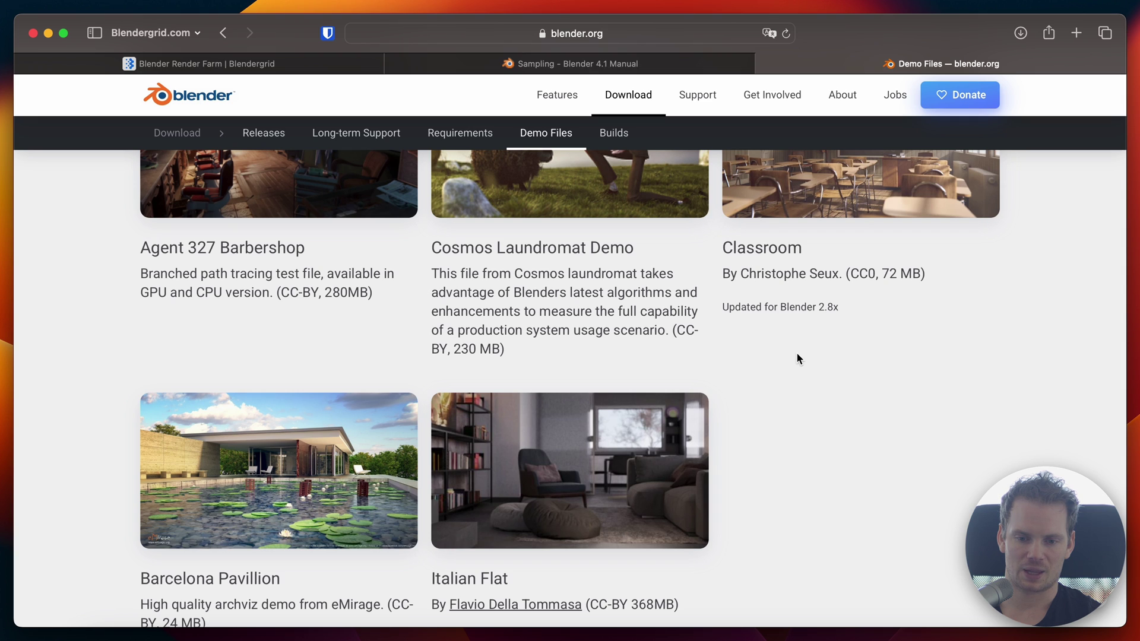
pyautogui.scroll(4, 799, 357)
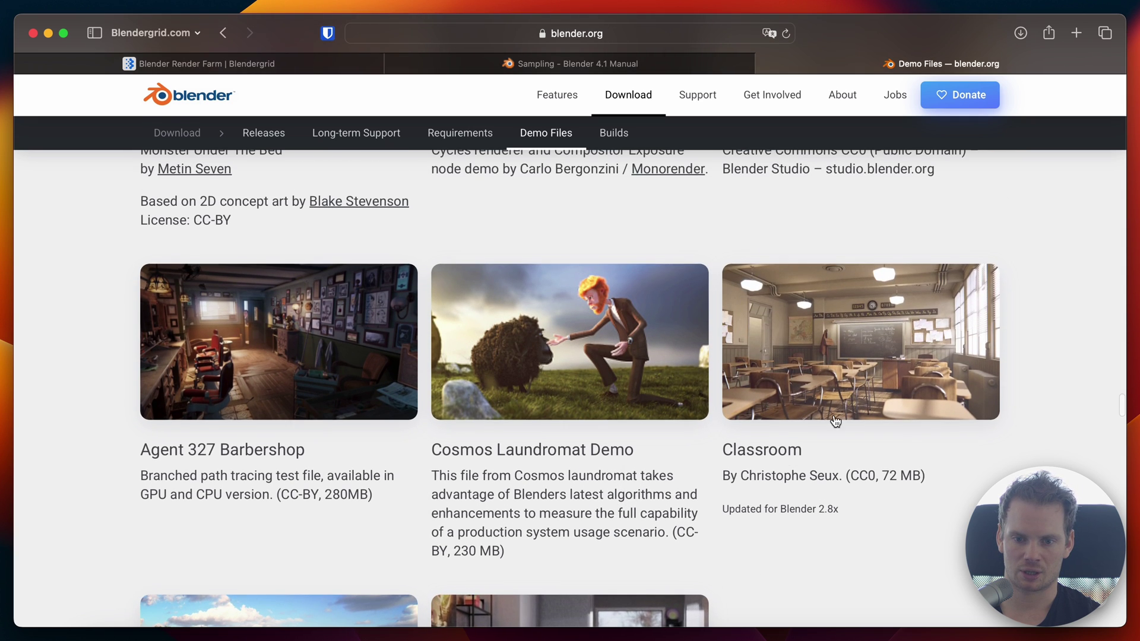
pyautogui.scroll(3, 254, 340)
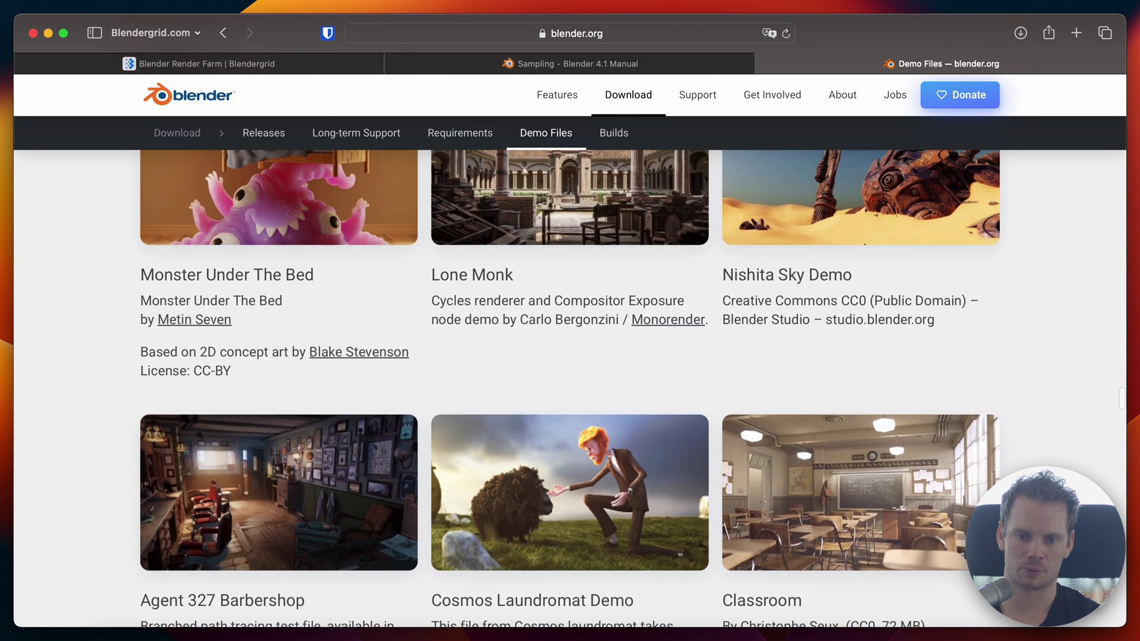
pyautogui.scroll(1, 254, 336)
pyautogui.scroll(4, 259, 348)
pyautogui.scroll(-4, 269, 415)
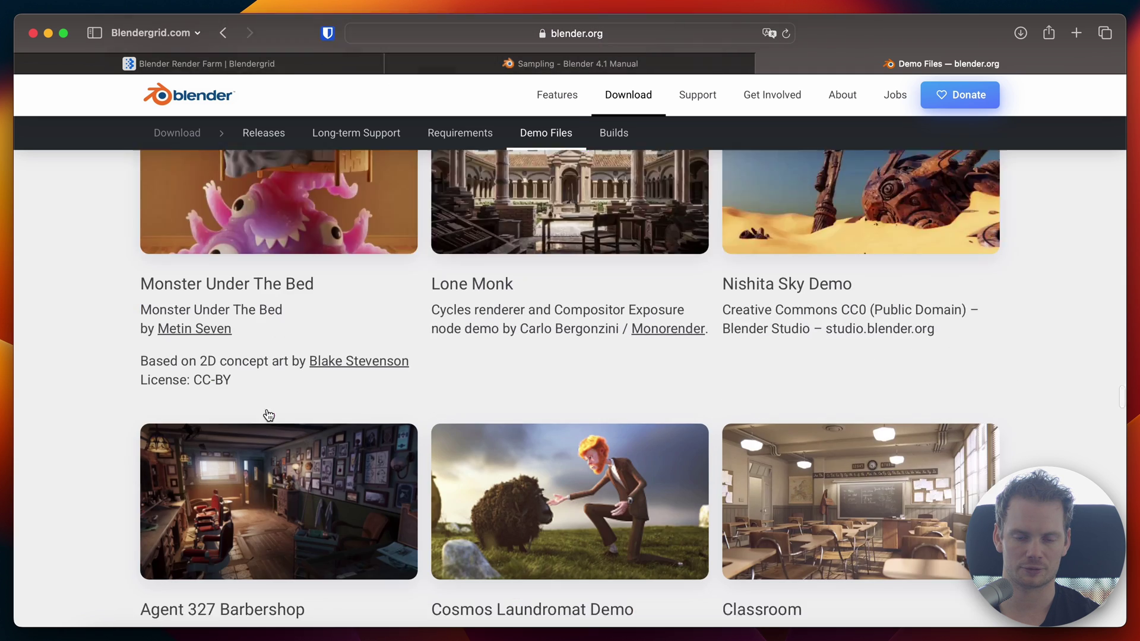
pyautogui.scroll(-10, 269, 416)
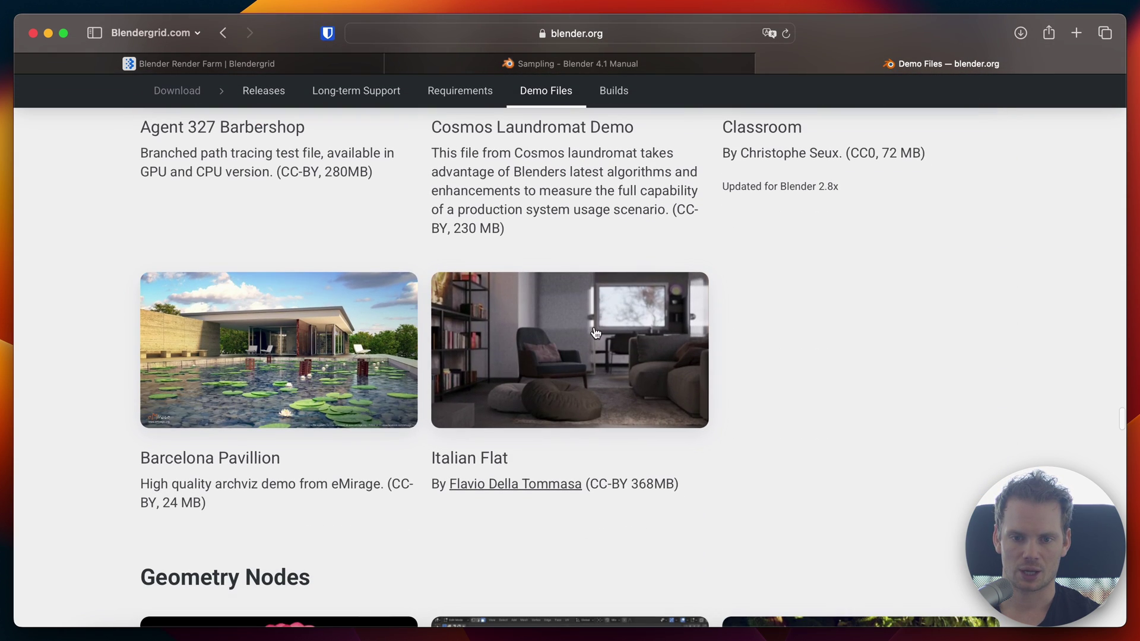
# Step: Switch back to Blender and select the scene's camera by its frame
pyautogui.click(684, 630)
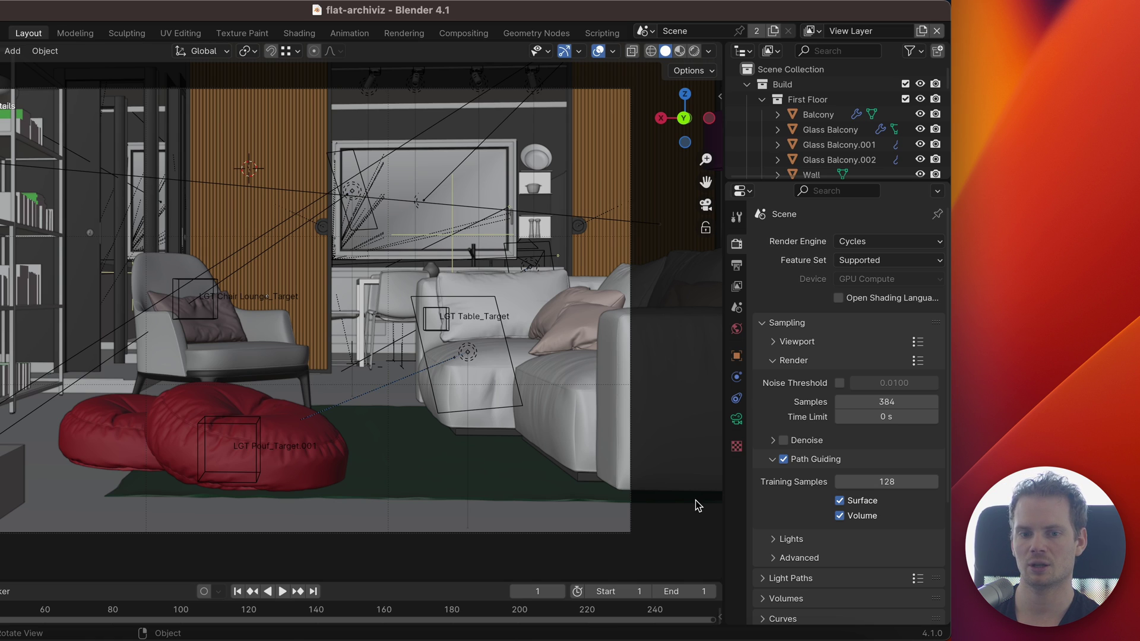
pyautogui.click(523, 492)
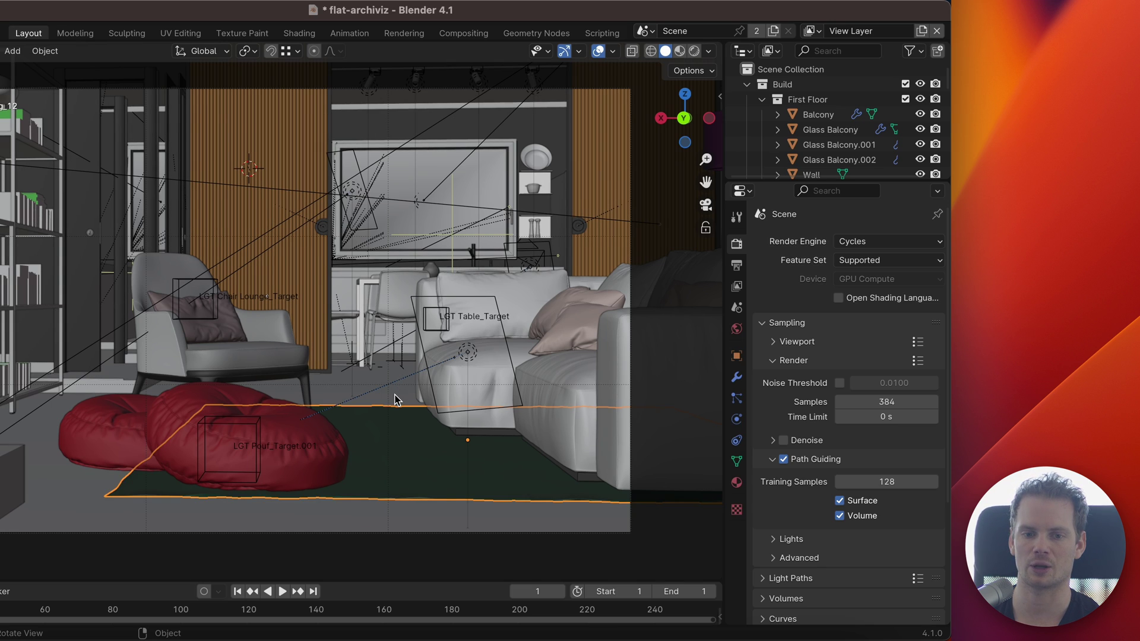
pyautogui.click(604, 533)
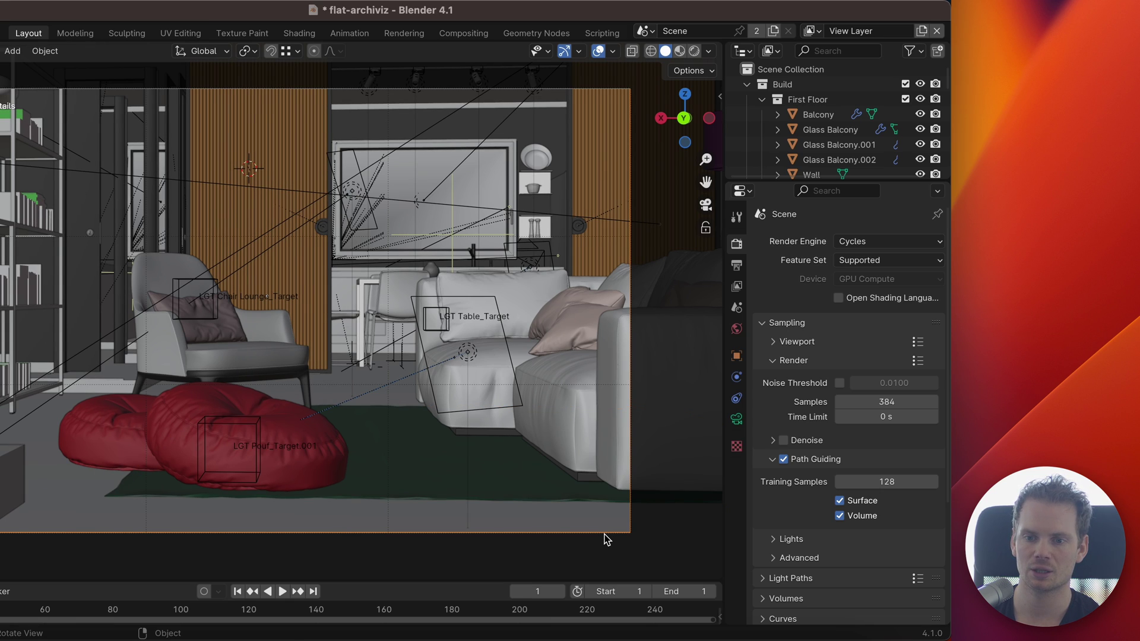
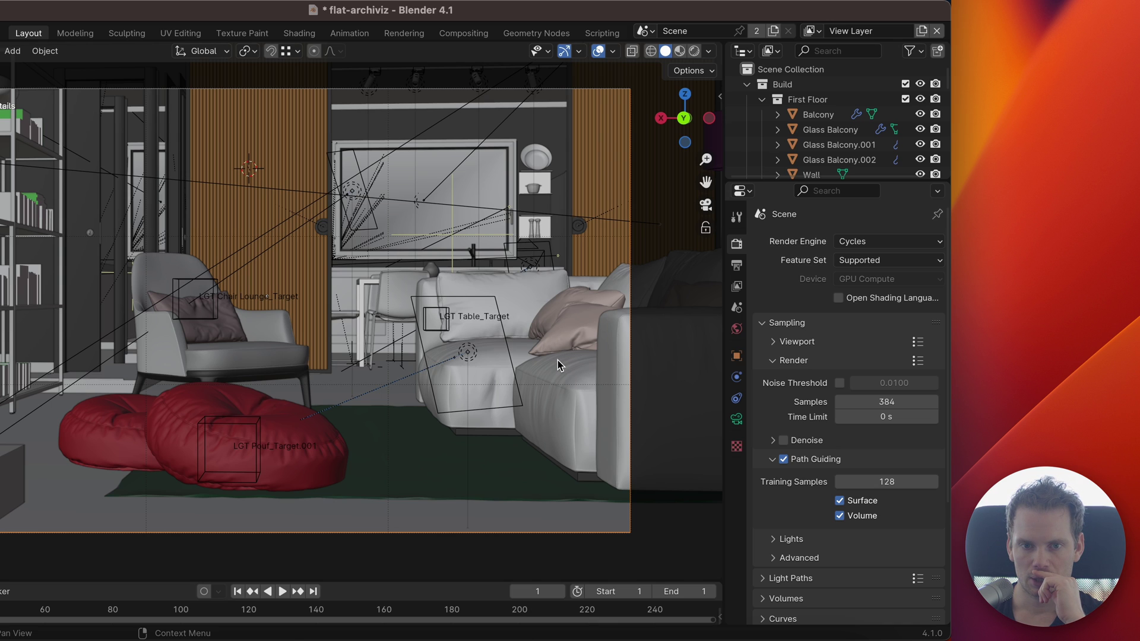
# Step: Open the Rendering workspace and examine the noise around the armchair and back wall in the Slot 1 render
pyautogui.click(407, 34)
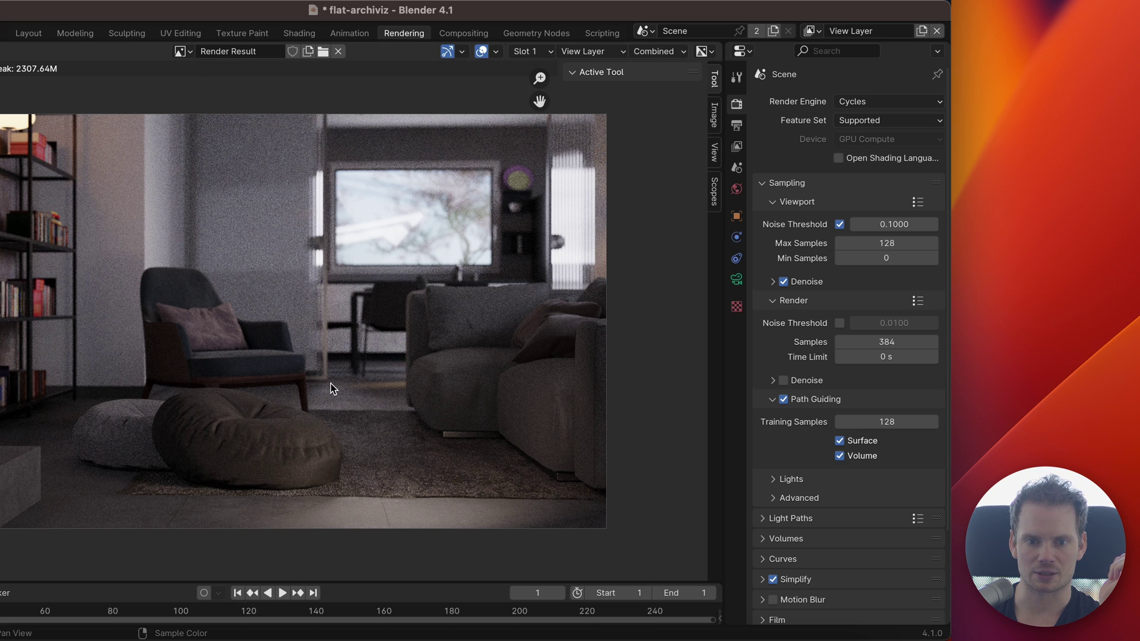
pyautogui.scroll(5, 150, 225)
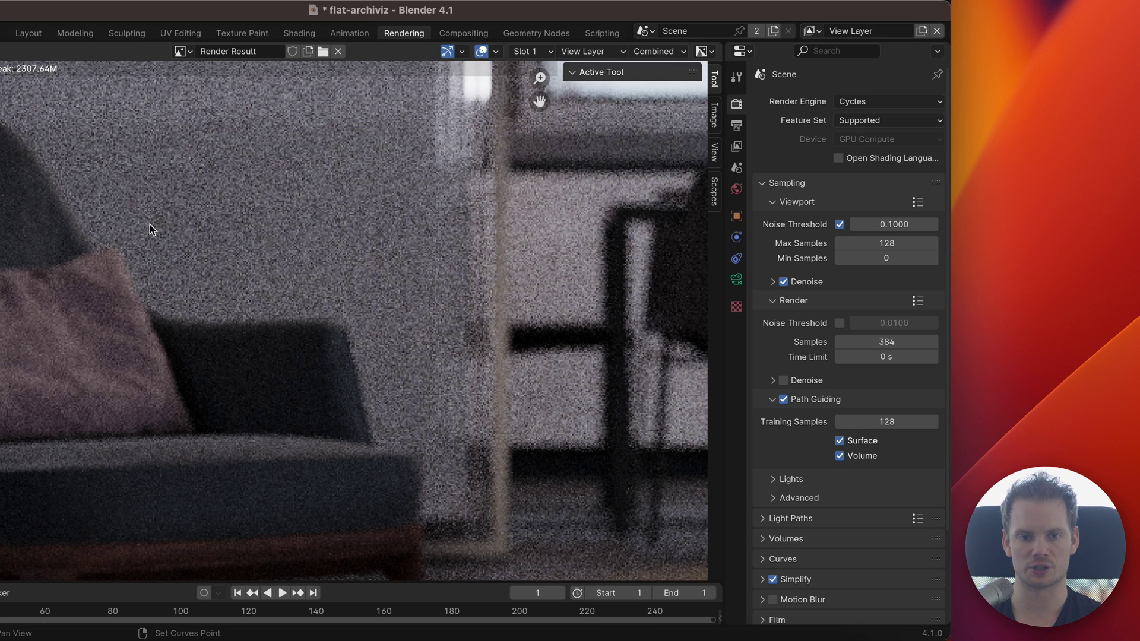
pyautogui.moveTo(208, 280); pyautogui.dragTo(466, 448, button='middle')
pyautogui.scroll(3, 496, 323)
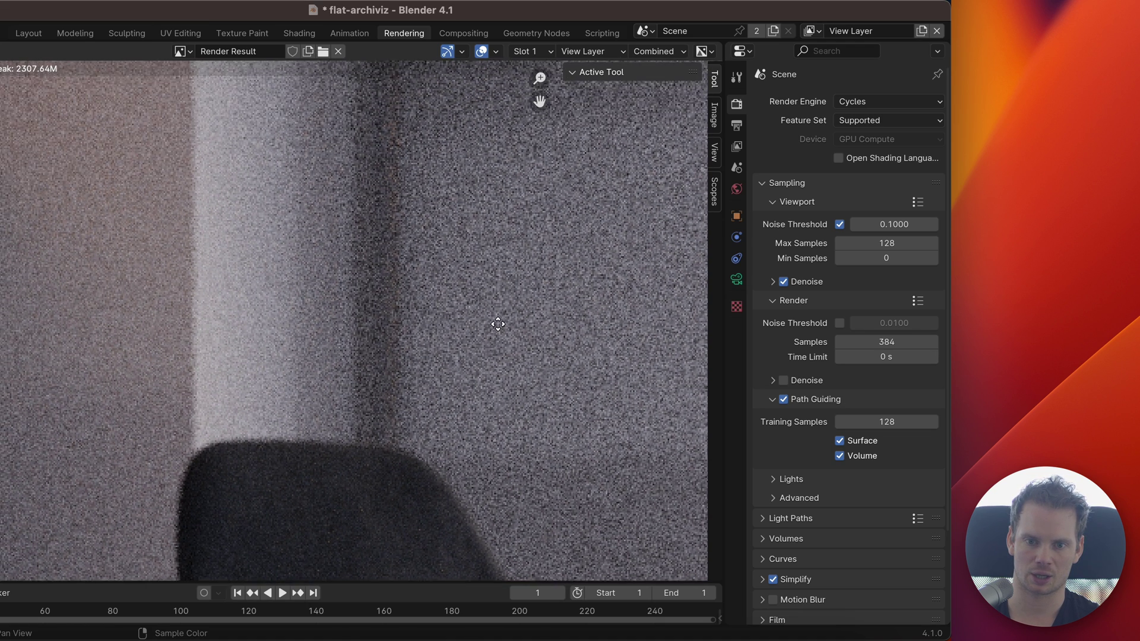
pyautogui.moveTo(178, 354); pyautogui.dragTo(275, 328, button='middle')
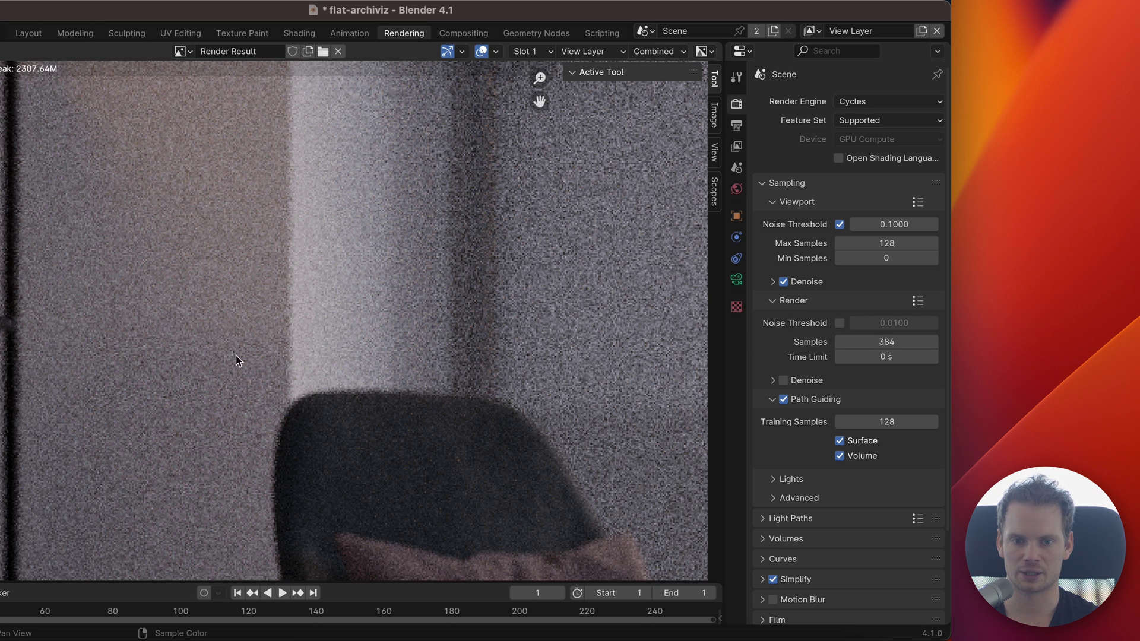
pyautogui.scroll(-5, 372, 320)
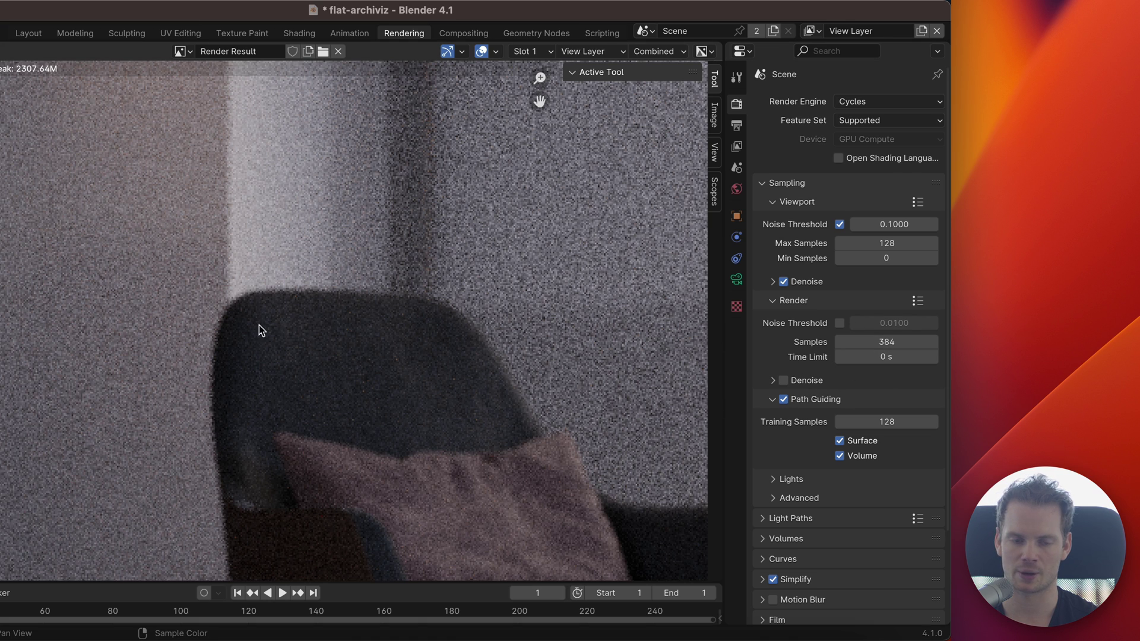
pyautogui.scroll(3, 198, 379)
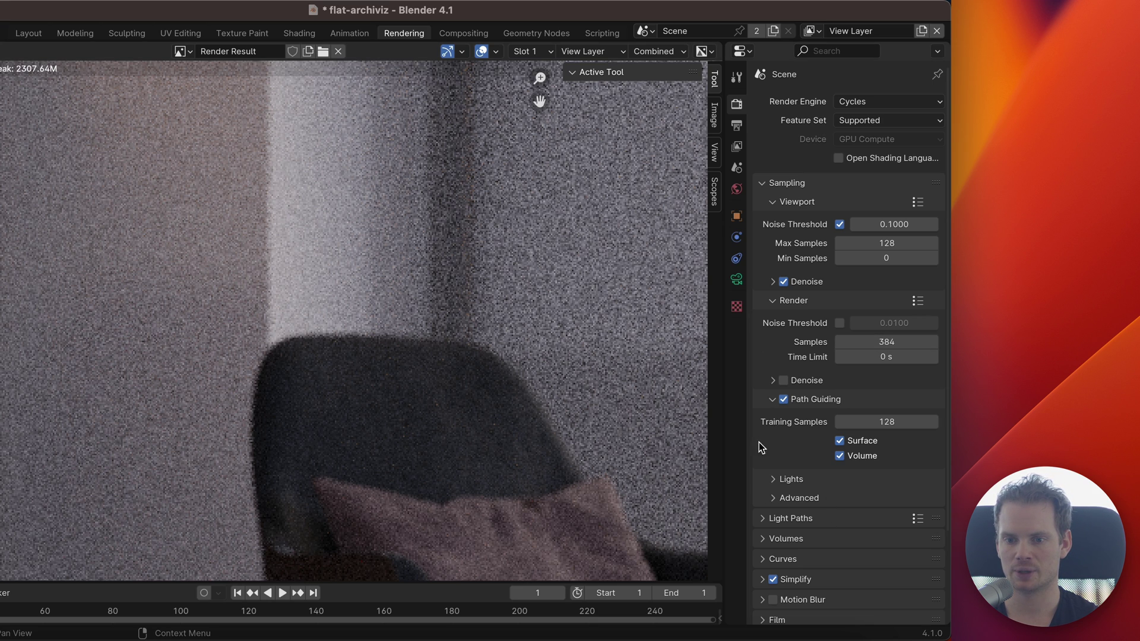
# Step: Display the Slot 2 render and examine its noise on the armchair and the wall behind it
pyautogui.click(546, 53)
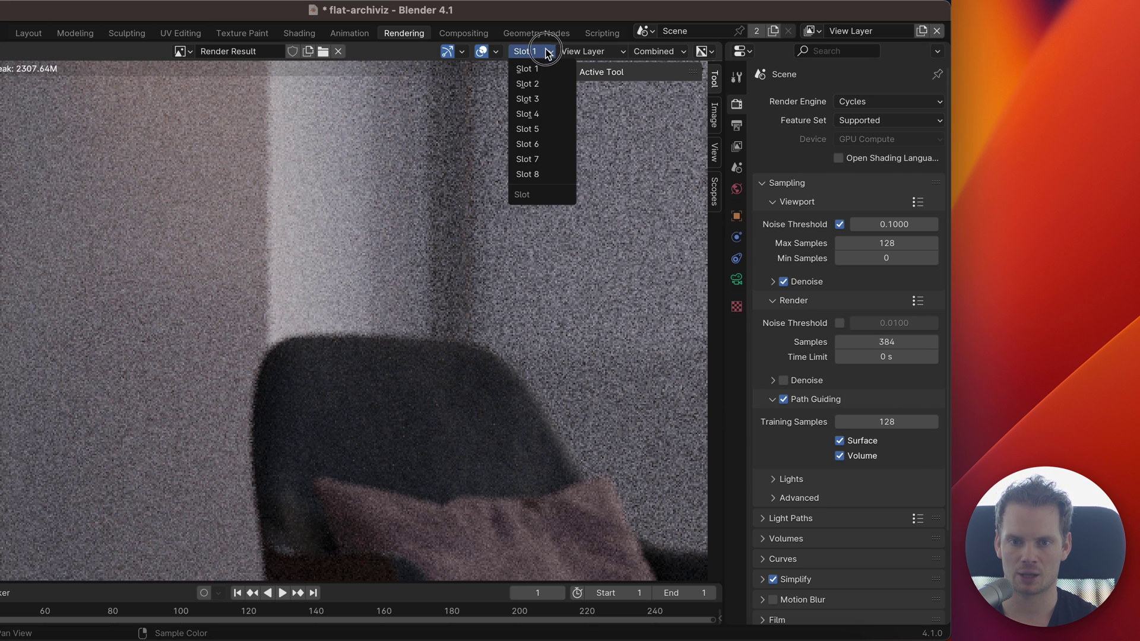
pyautogui.click(527, 84)
pyautogui.moveTo(545, 300); pyautogui.dragTo(442, 302, button='middle')
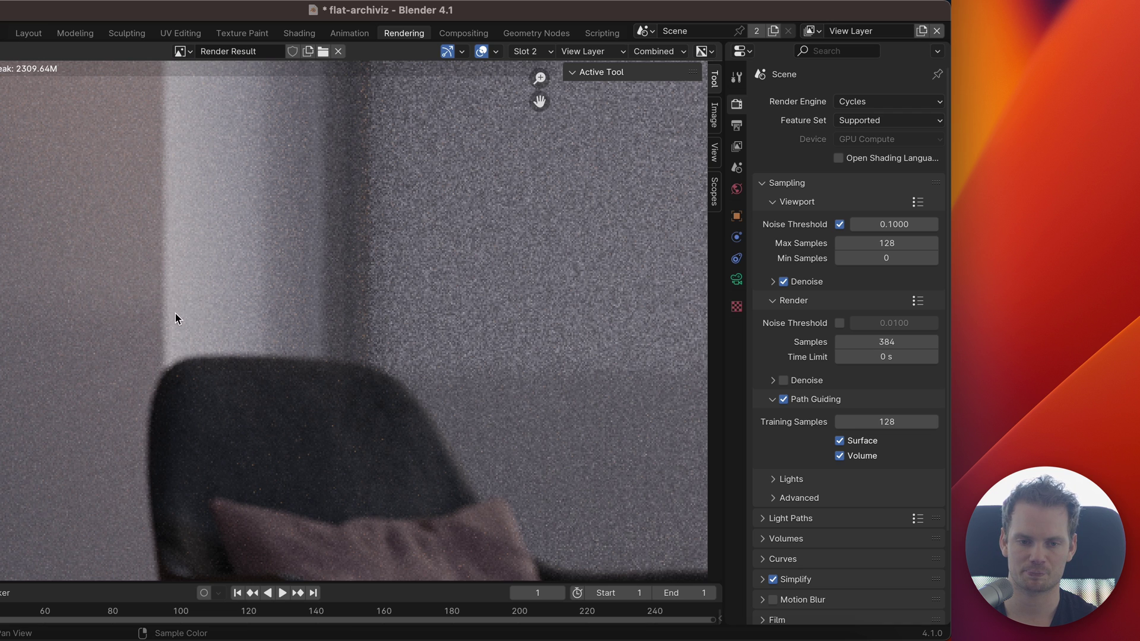
pyautogui.scroll(-5, 165, 300)
pyautogui.hscroll(-4, 166, 300)
pyautogui.scroll(5, 359, 311)
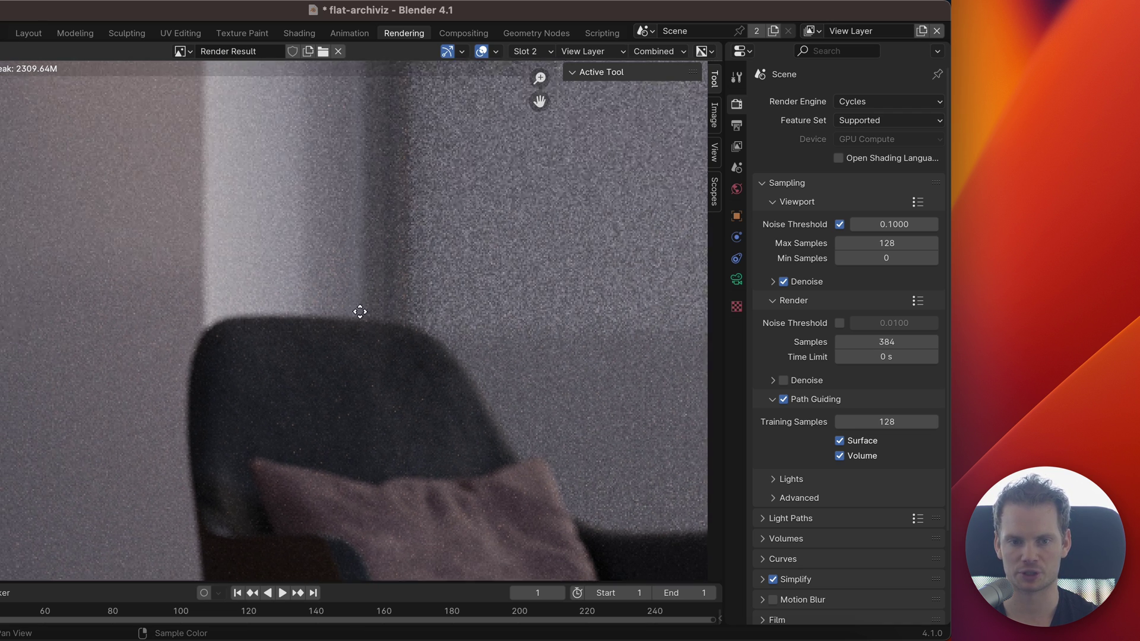
pyautogui.moveTo(254, 235); pyautogui.dragTo(116, 279, button='middle')
pyautogui.scroll(-4, 287, 306)
pyautogui.hscroll(2, 287, 306)
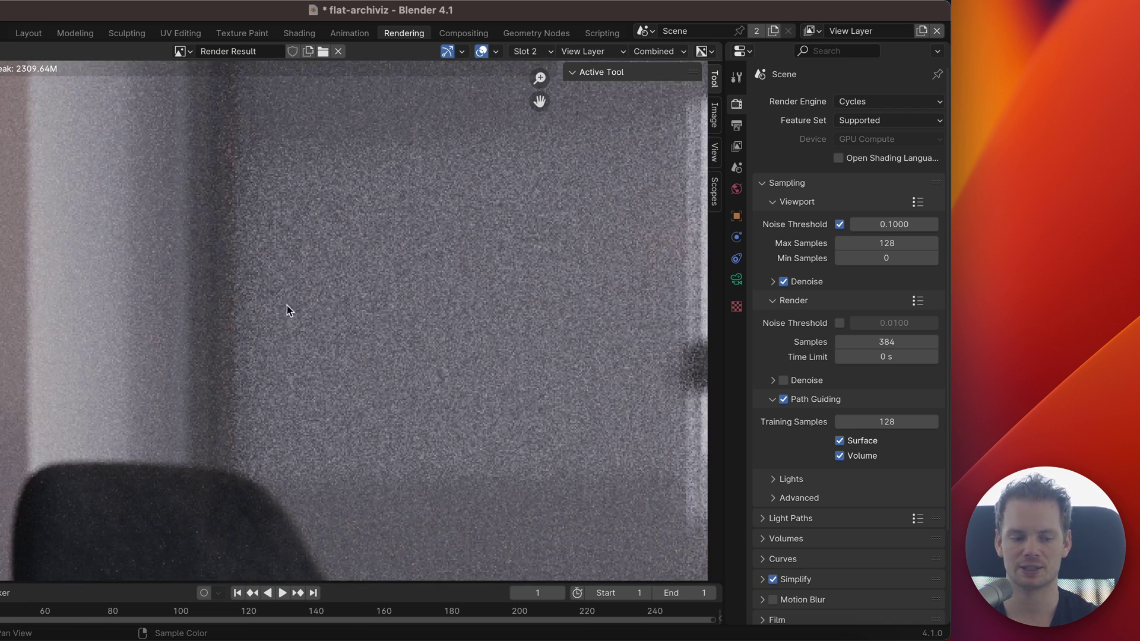
pyautogui.scroll(-5, 299, 334)
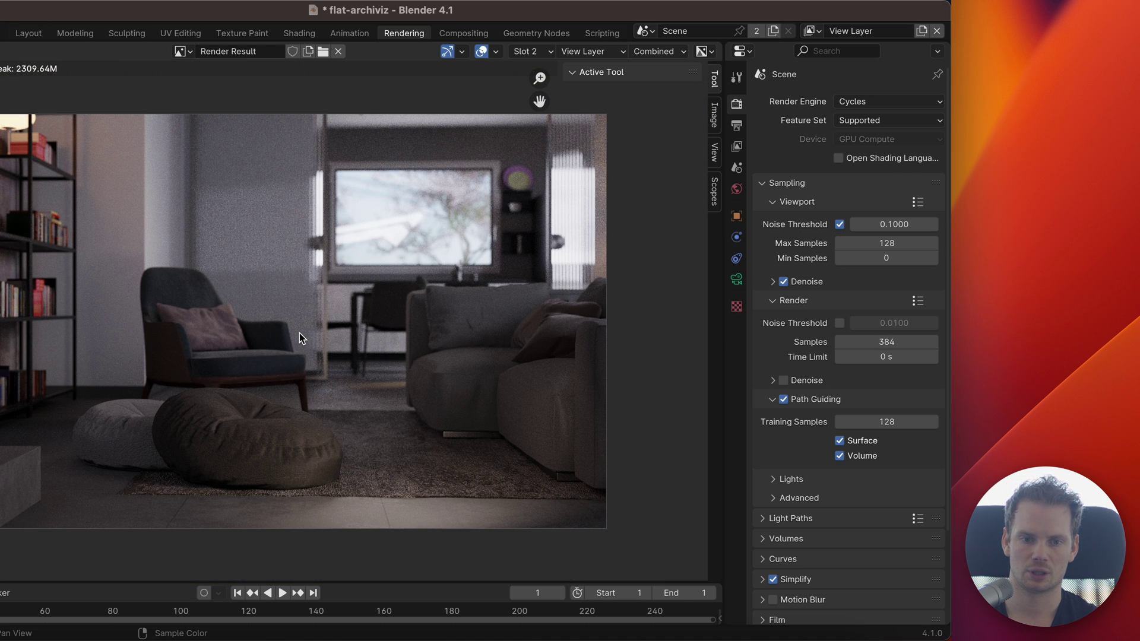
# Step: Compare the full images by showing the Slot 1 render and returning to Slot 2
pyautogui.click(530, 51)
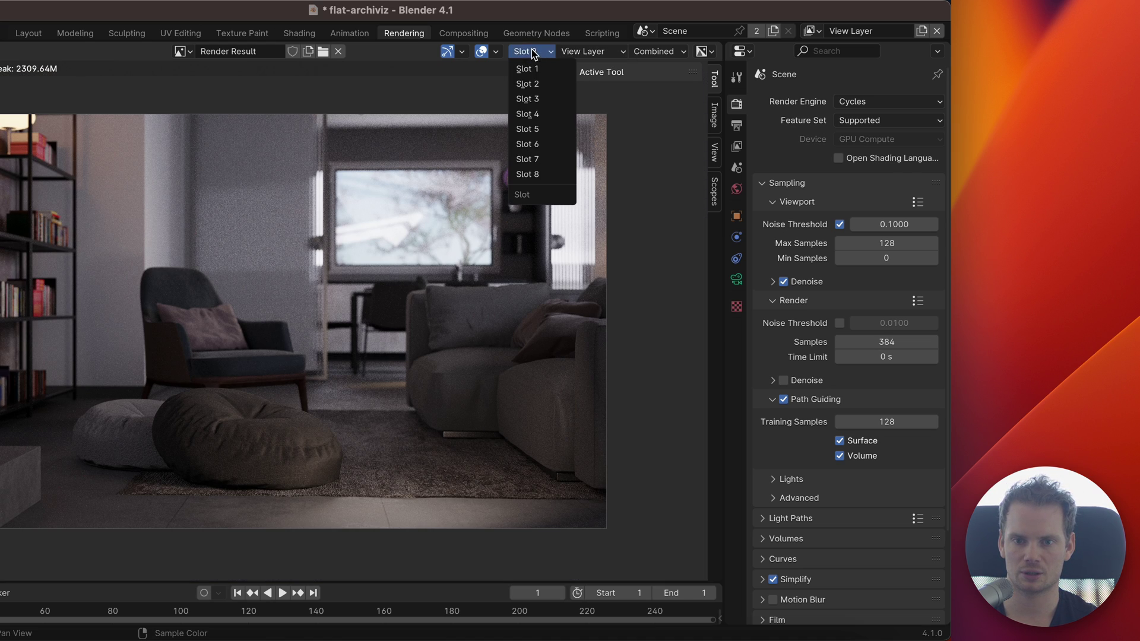
pyautogui.click(545, 69)
pyautogui.click(530, 51)
pyautogui.click(543, 85)
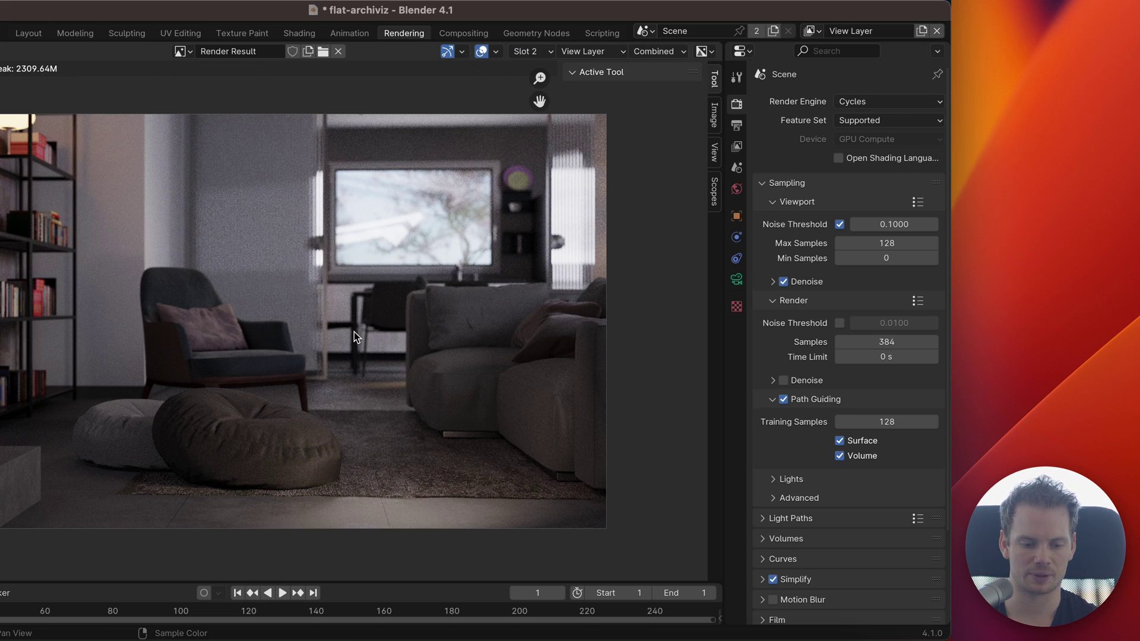
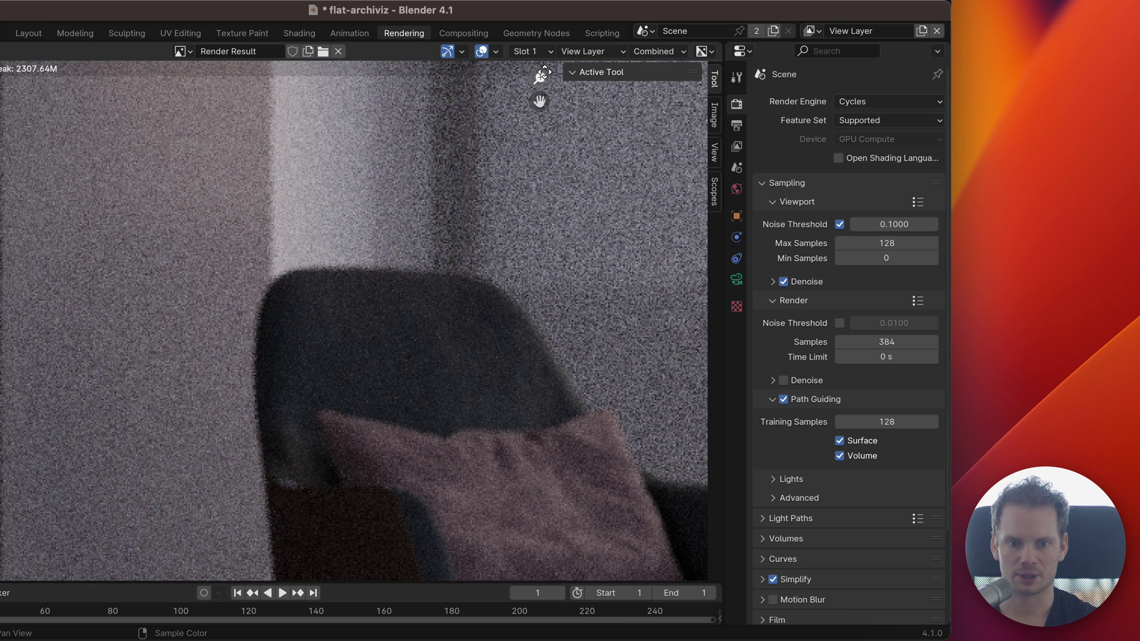
# Step: Compare the noise around the armchair in the Slot 3 render with Slot 1, ending on the full Slot 1 image
pyautogui.click(539, 68)
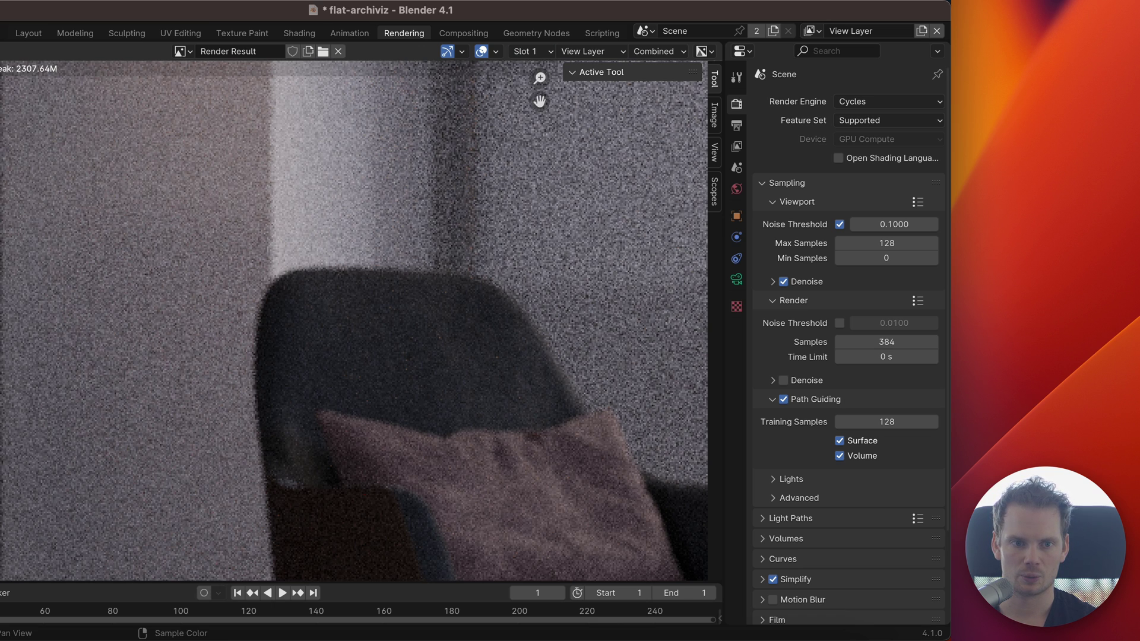
pyautogui.click(538, 51)
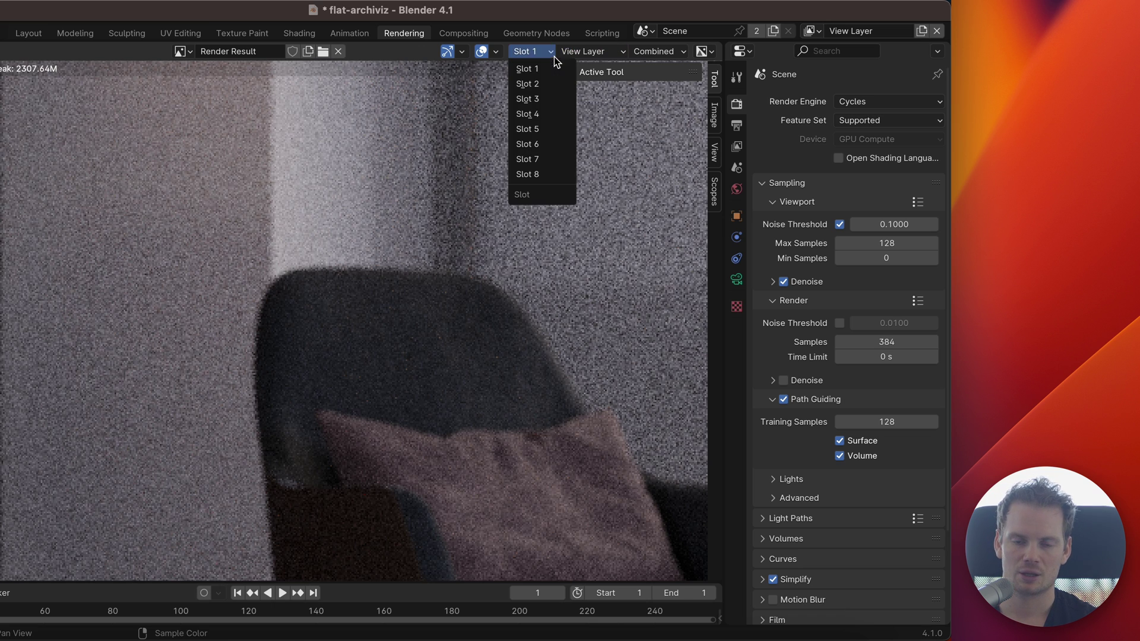
pyautogui.click(540, 53)
pyautogui.click(530, 51)
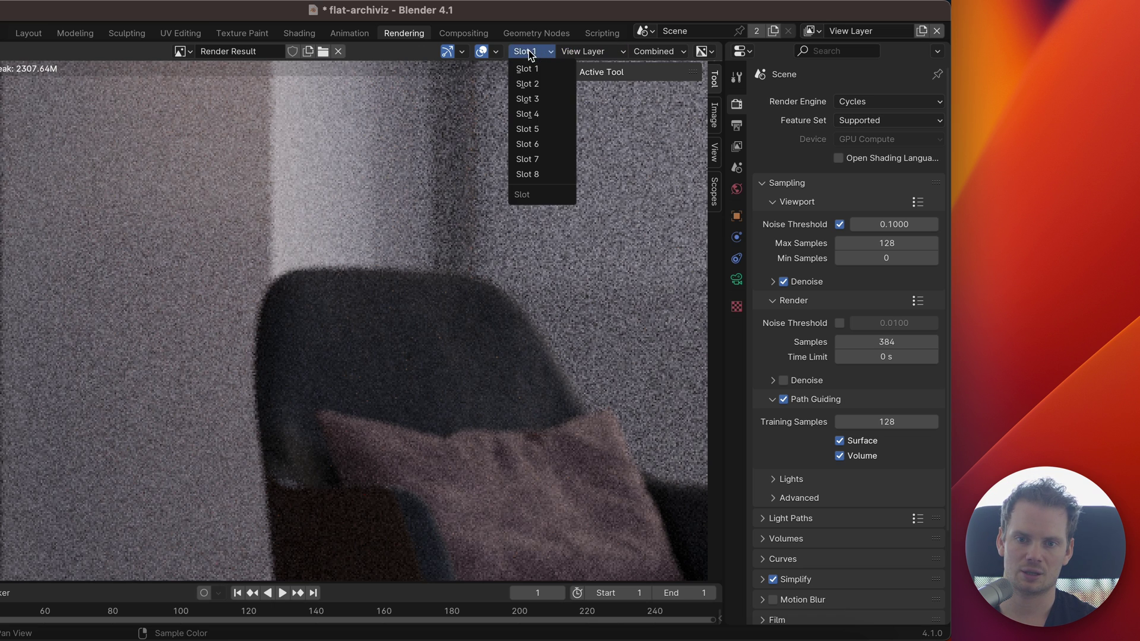
pyautogui.click(542, 101)
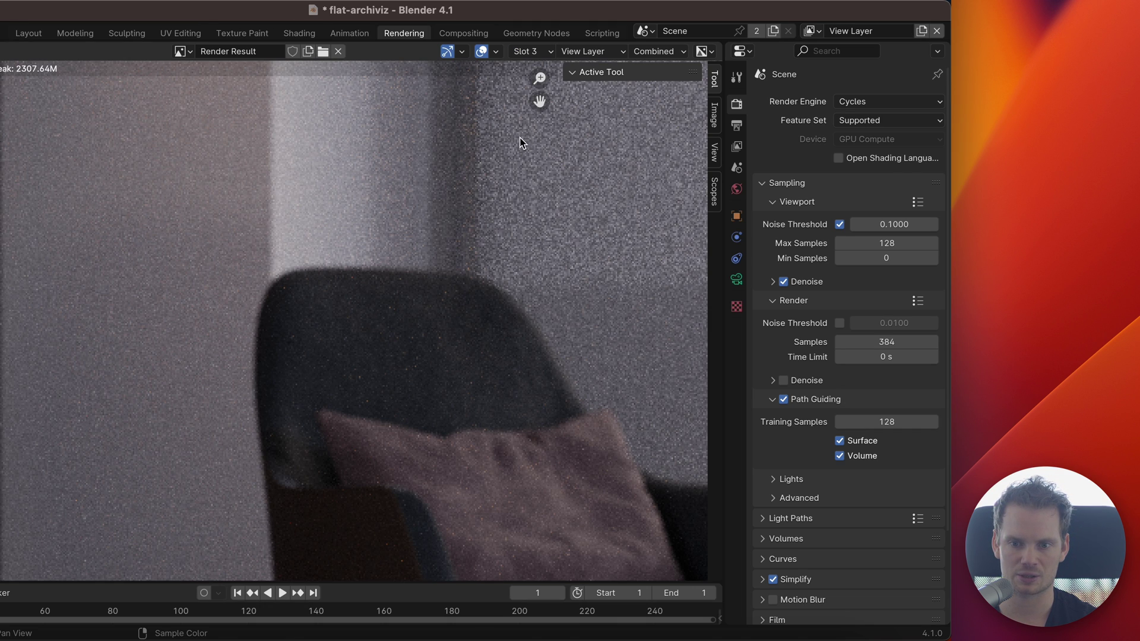
pyautogui.click(523, 53)
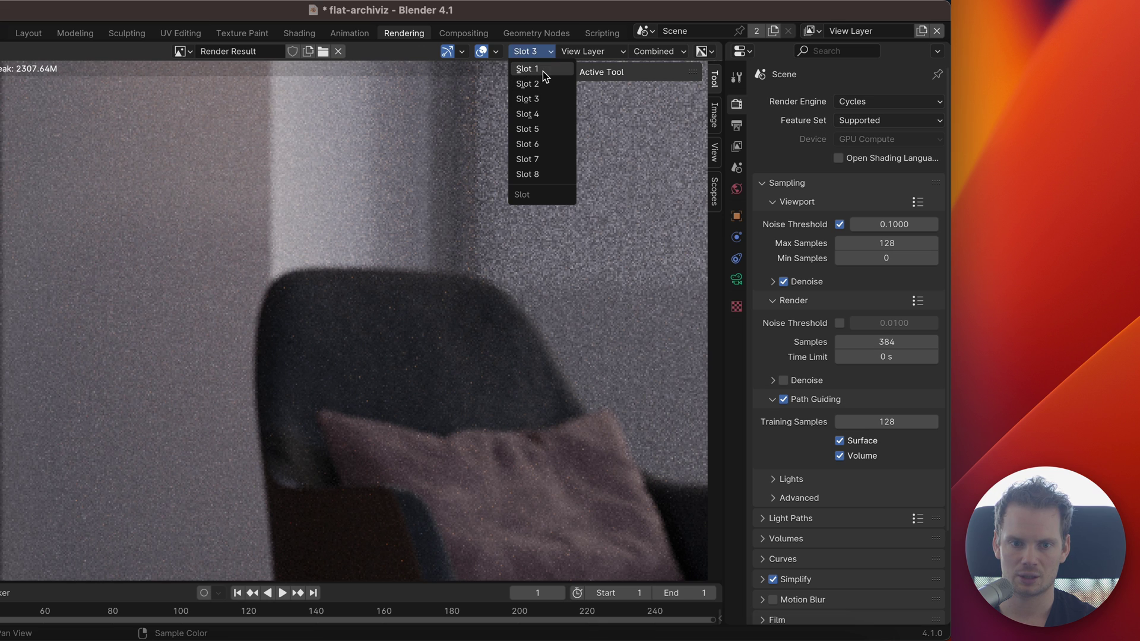
pyautogui.click(542, 71)
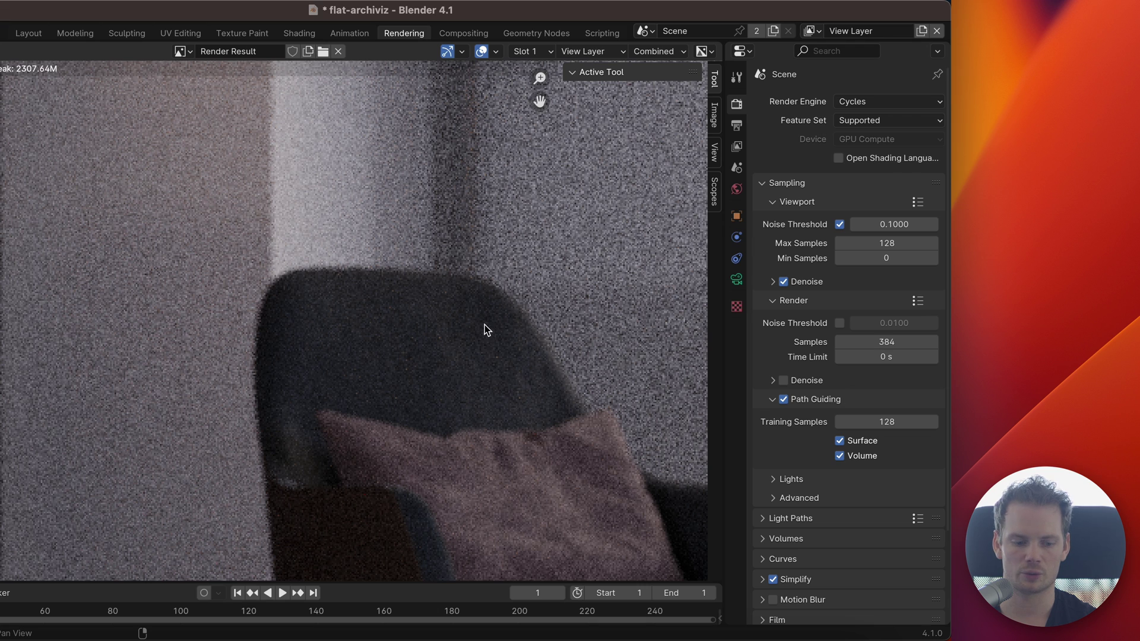
pyautogui.scroll(-4, 487, 326)
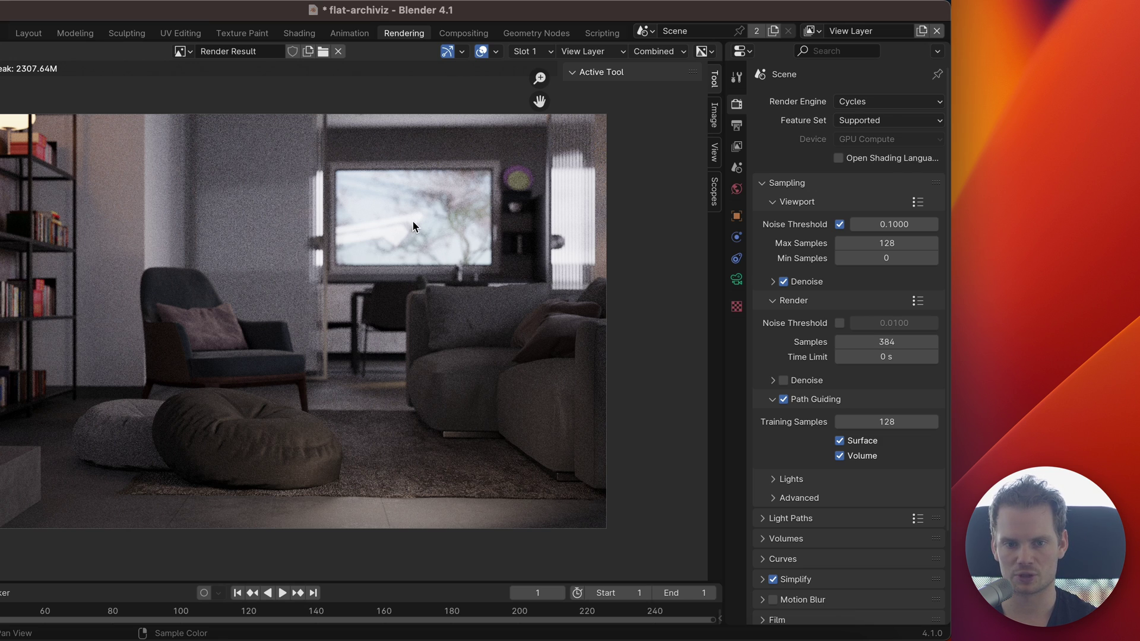
# Step: Return to the Layout workspace, leave the camera view and select the area light between the red poufs and the sofa
pyautogui.click(26, 36)
pyautogui.moveTo(187, 152); pyautogui.dragTo(291, 400, button='middle')
pyautogui.click(368, 332)
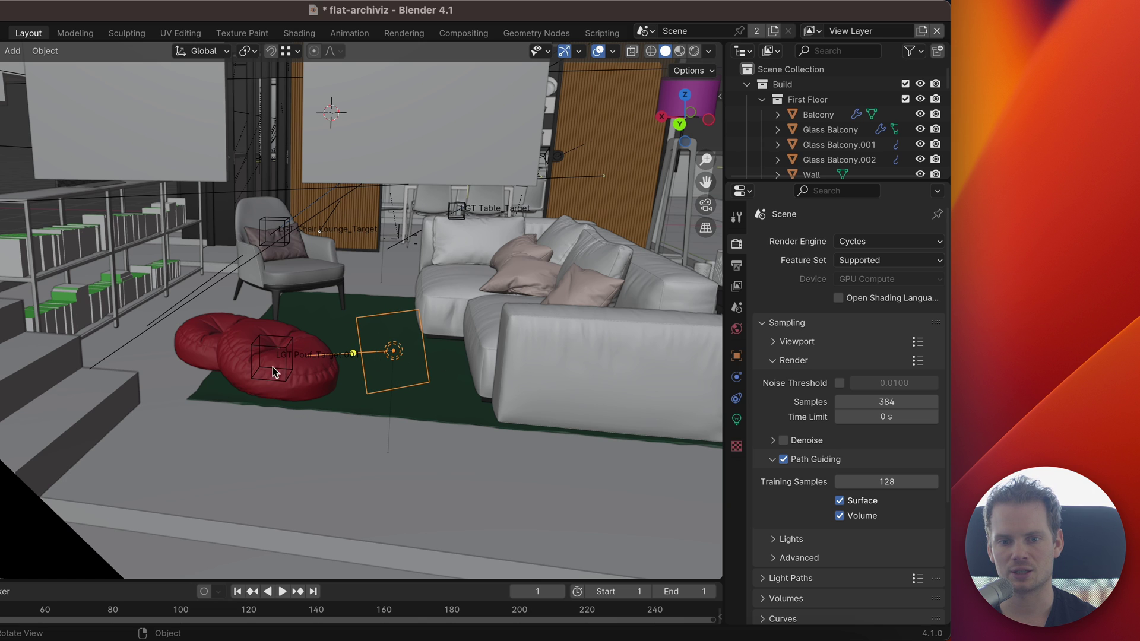
# Step: Inspect the area light beside the red poufs, select the poufs and return to the Rendering workspace
pyautogui.moveTo(272, 367); pyautogui.dragTo(298, 395, button='middle')
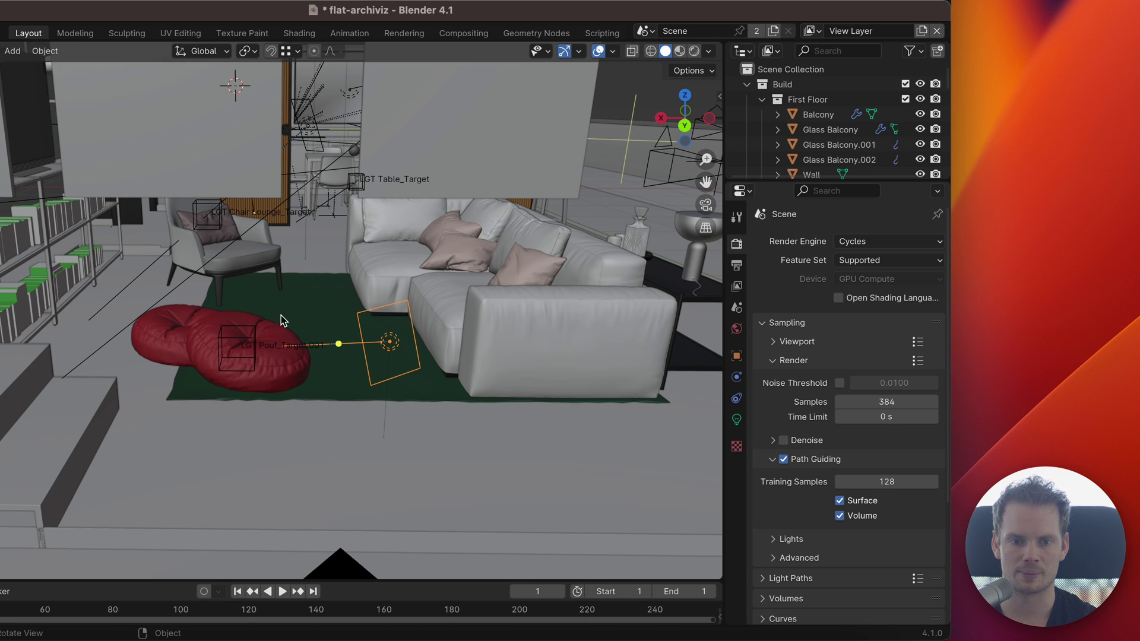
pyautogui.moveTo(236, 357); pyautogui.dragTo(102, 99, button='middle')
pyautogui.click(347, 390)
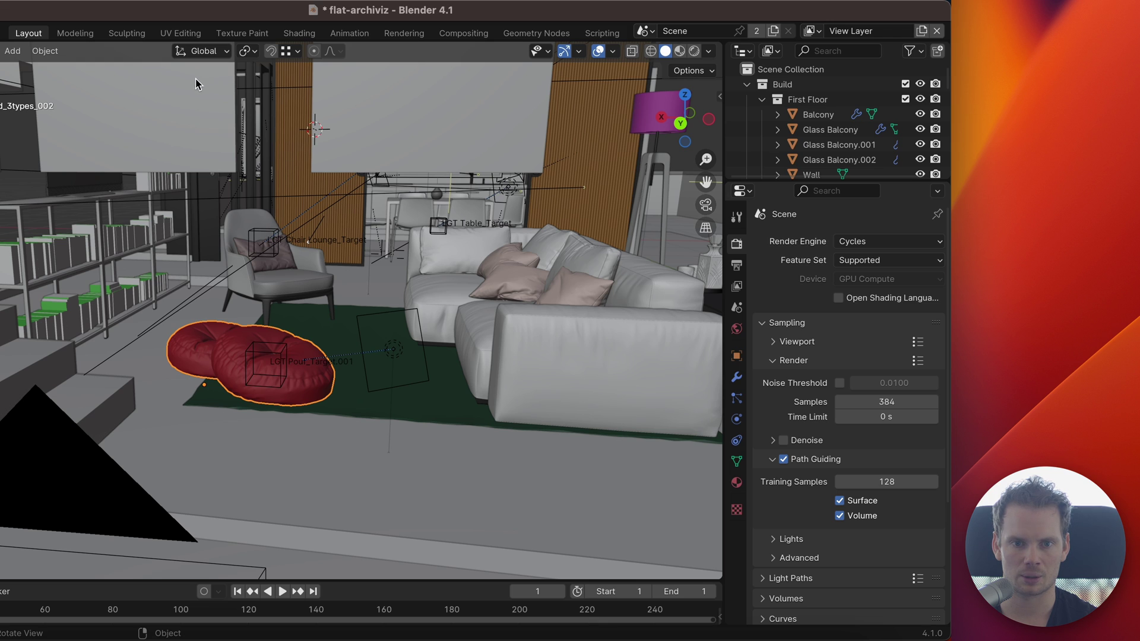
pyautogui.click(402, 33)
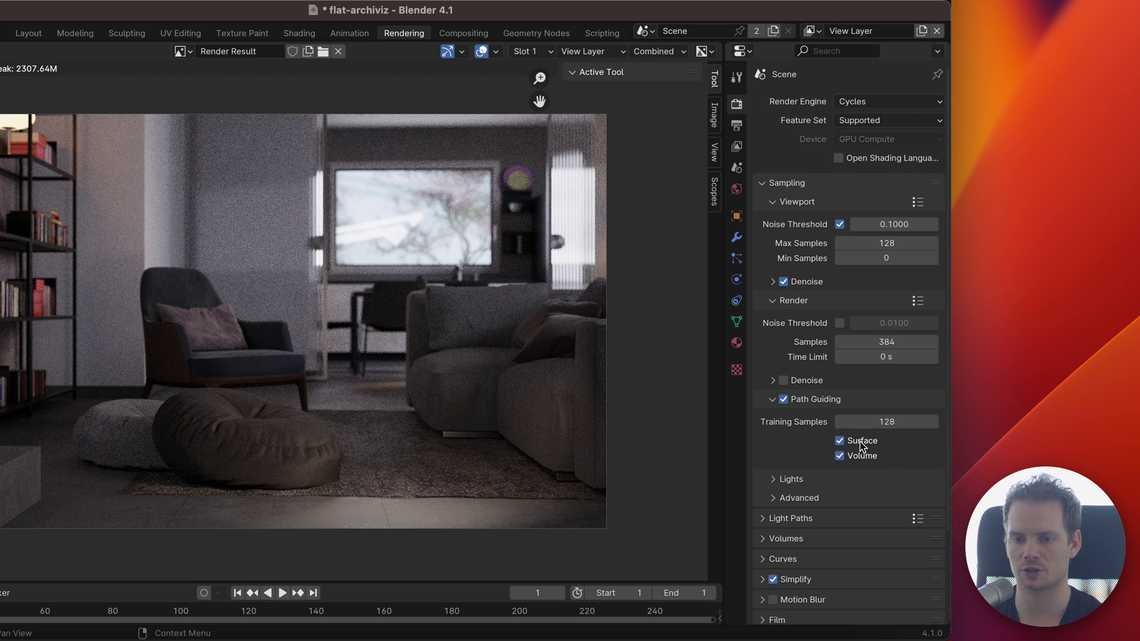
# Step: Toggle Path Guiding and its Surface and Volume options off and back on in the render sampling settings
pyautogui.click(843, 457)
pyautogui.click(841, 457)
pyautogui.click(840, 441)
pyautogui.click(853, 442)
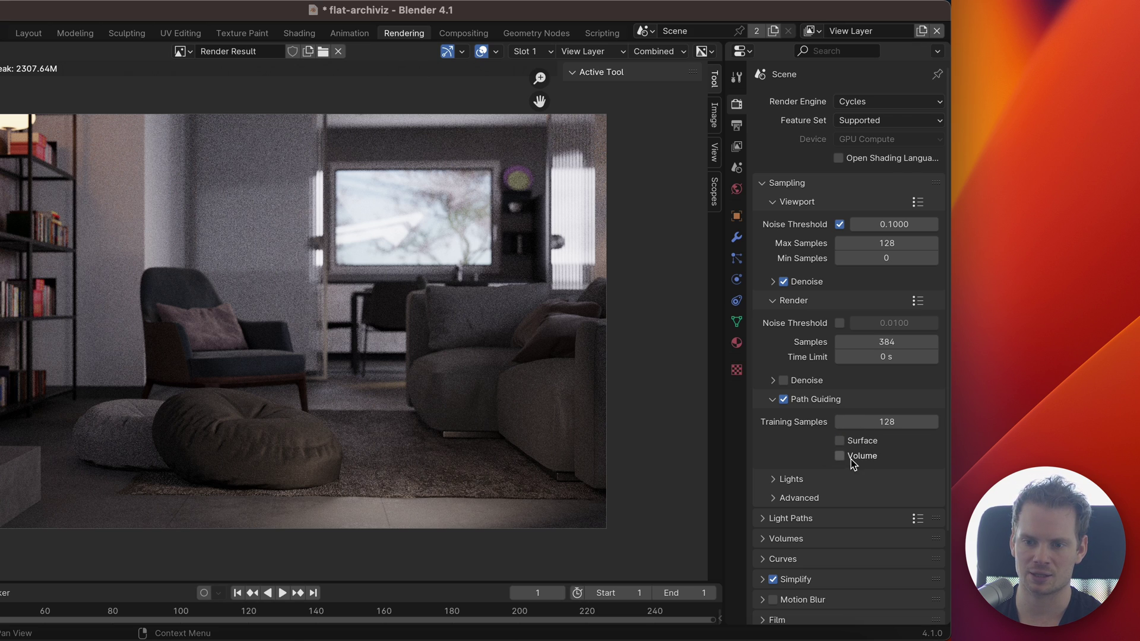
pyautogui.click(825, 401)
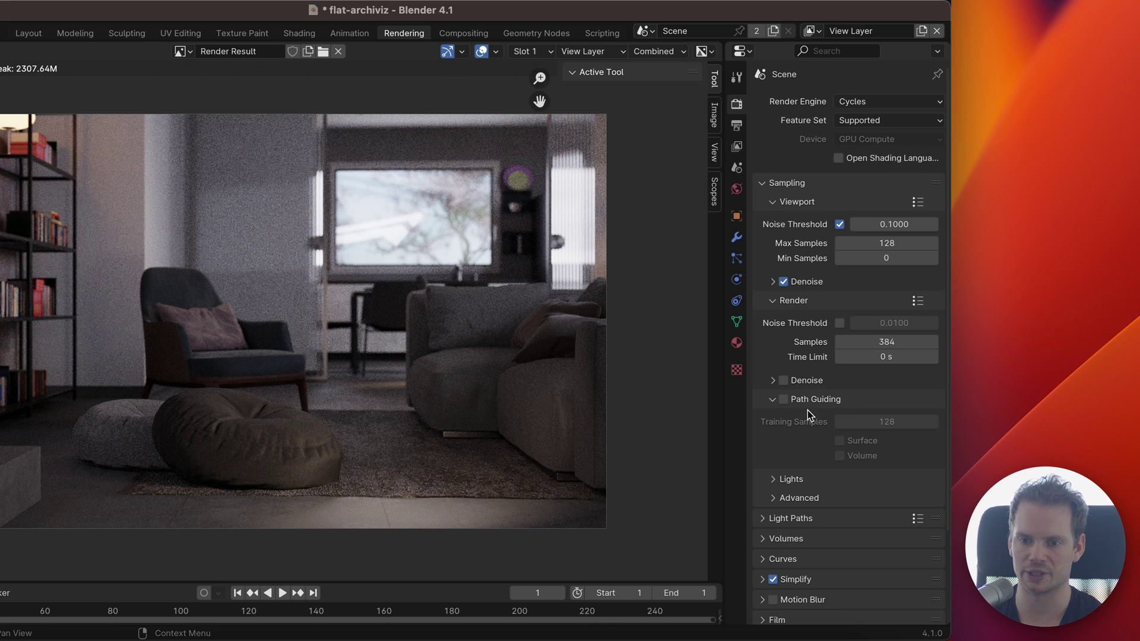
pyautogui.click(802, 404)
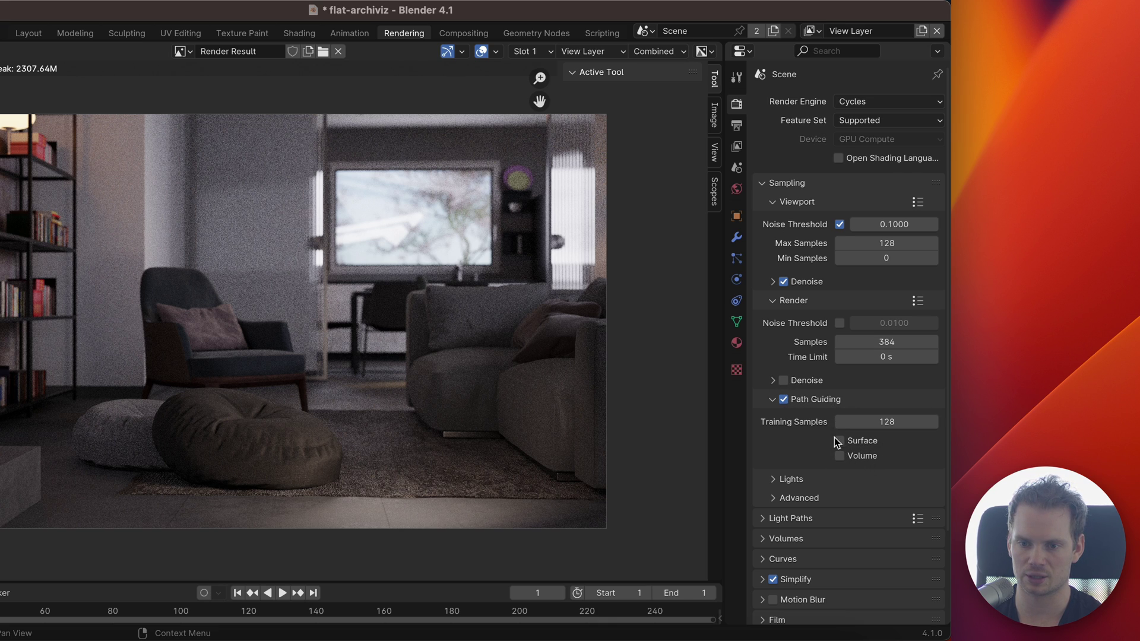
pyautogui.click(841, 456)
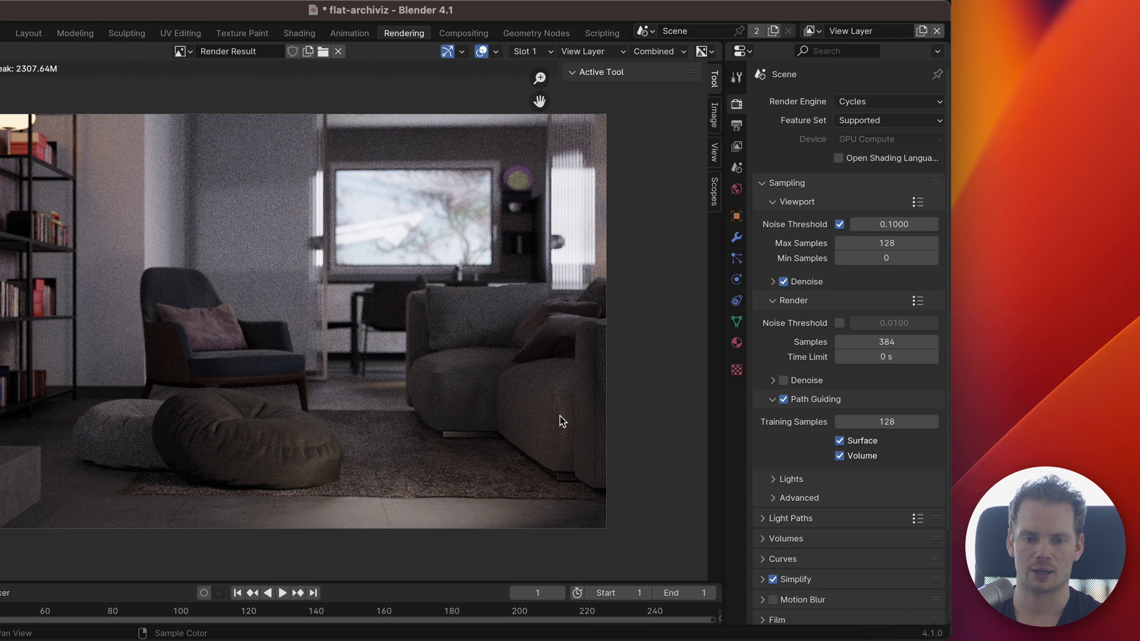
# Step: Switch to Safari, read the Path Guiding section in the Blender 4.1 Manual's Sampling page, and return to the Demo Files page
pyautogui.click(35, 629)
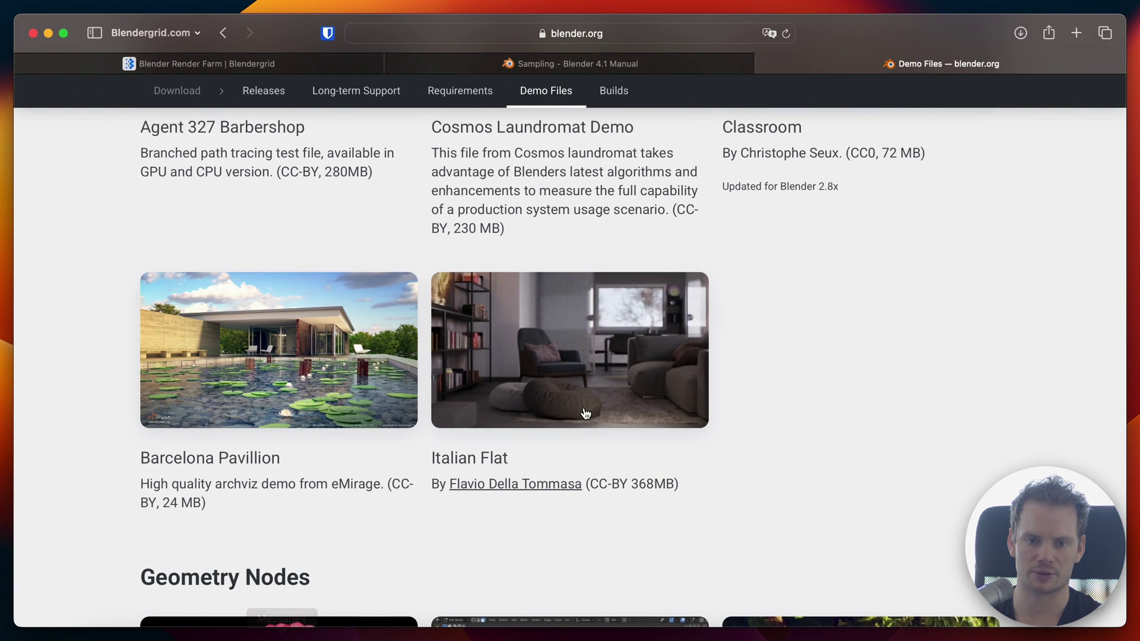
pyautogui.click(633, 67)
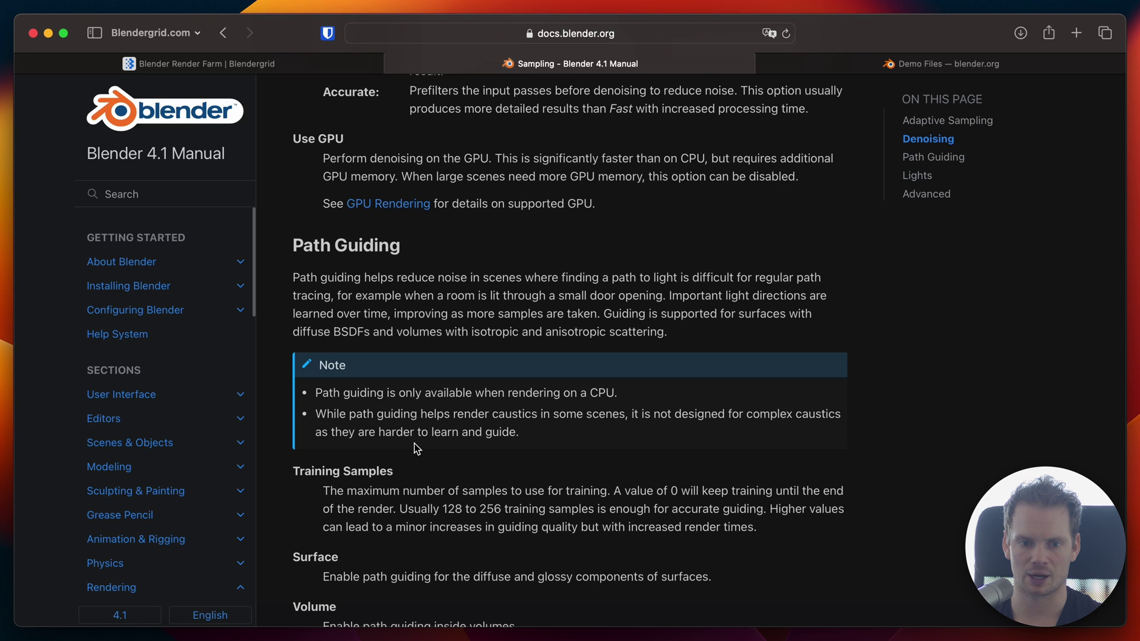
pyautogui.scroll(-3, 415, 446)
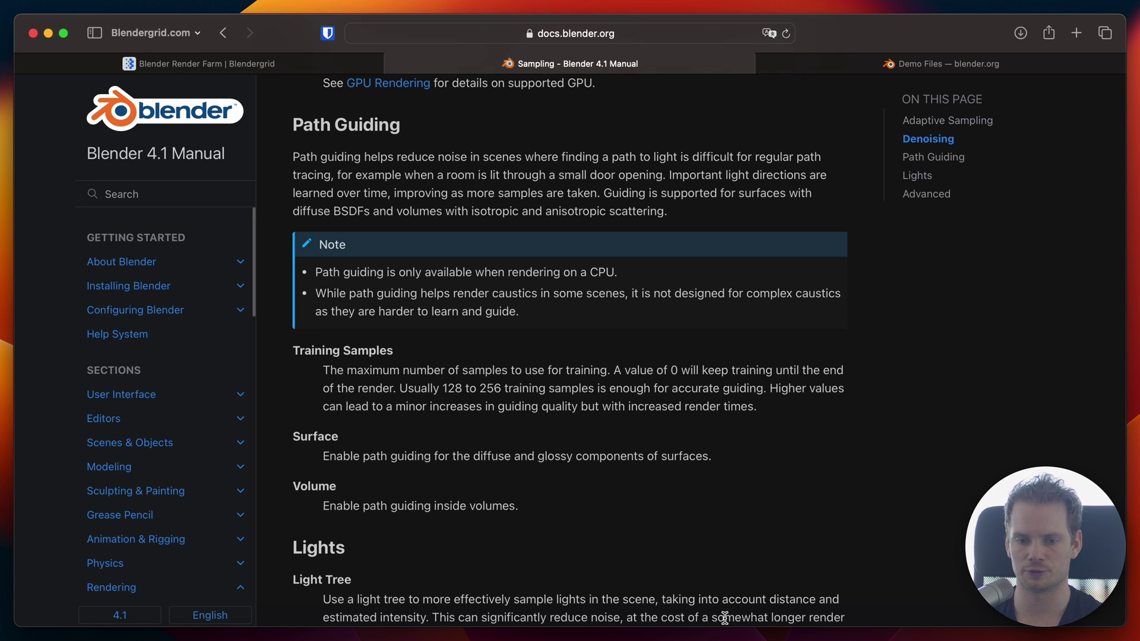
pyautogui.click(687, 630)
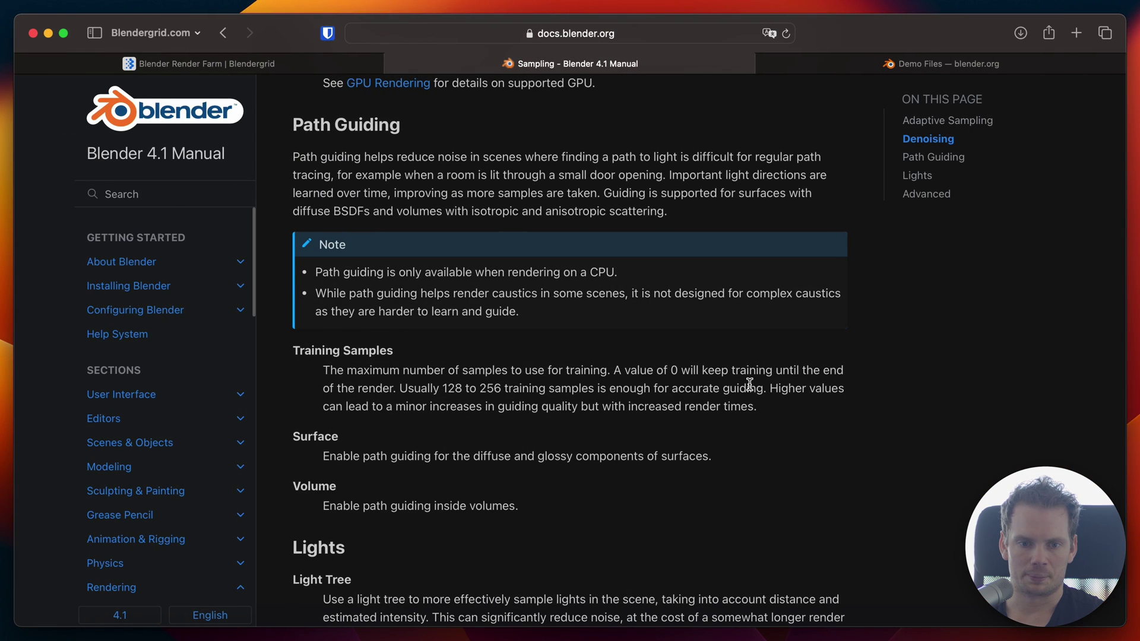
pyautogui.scroll(2, 749, 385)
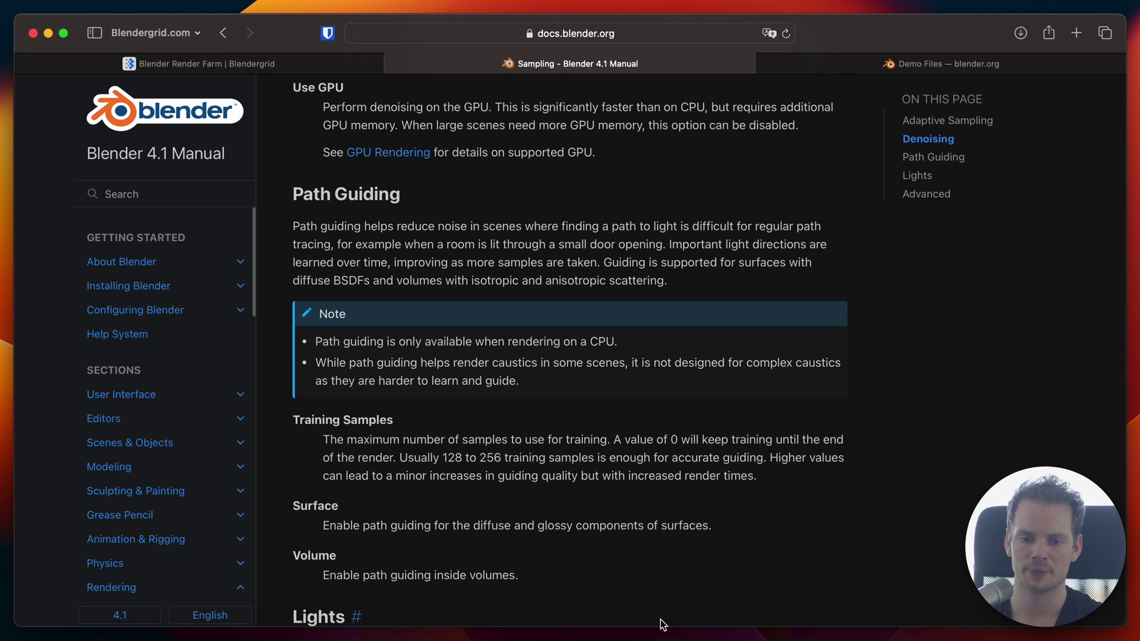
pyautogui.click(688, 637)
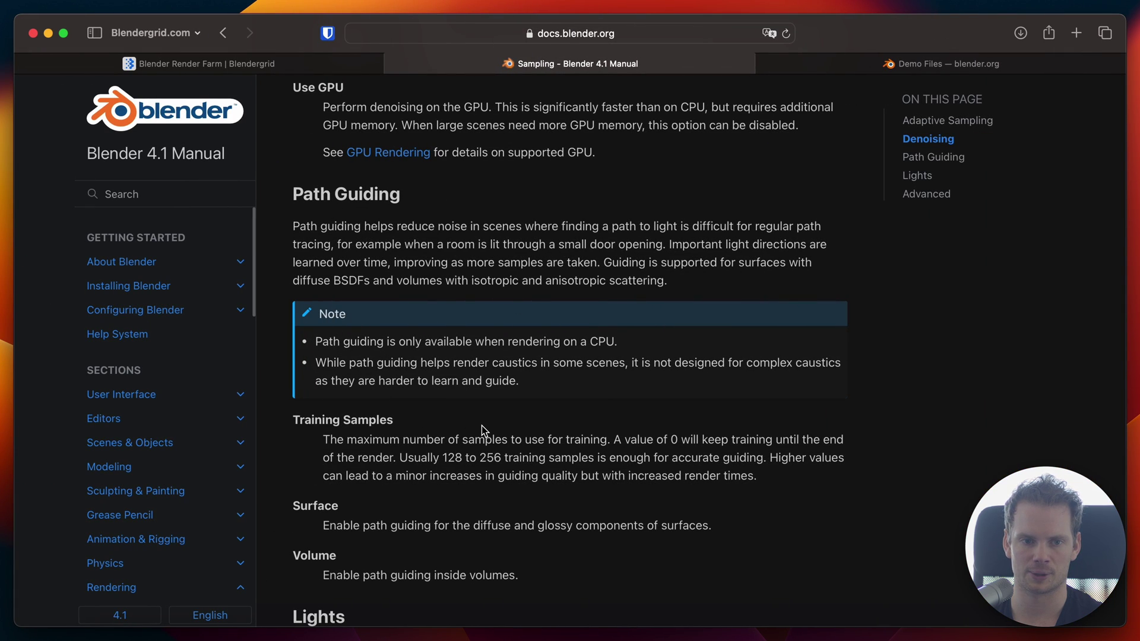
pyautogui.scroll(-1, 482, 427)
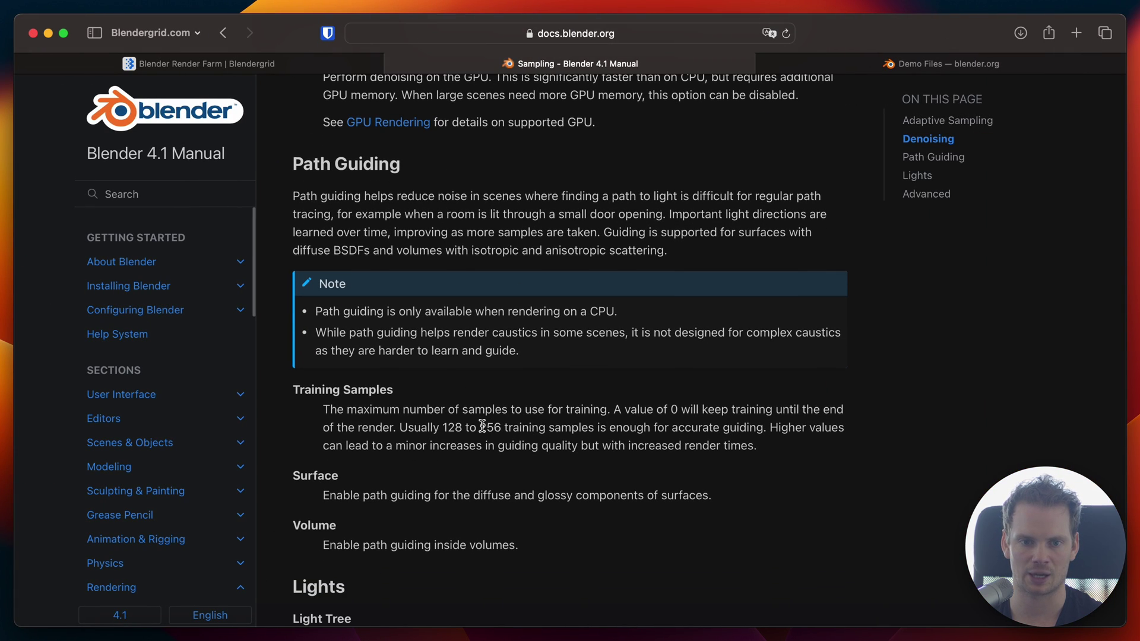
pyautogui.scroll(-3, 434, 391)
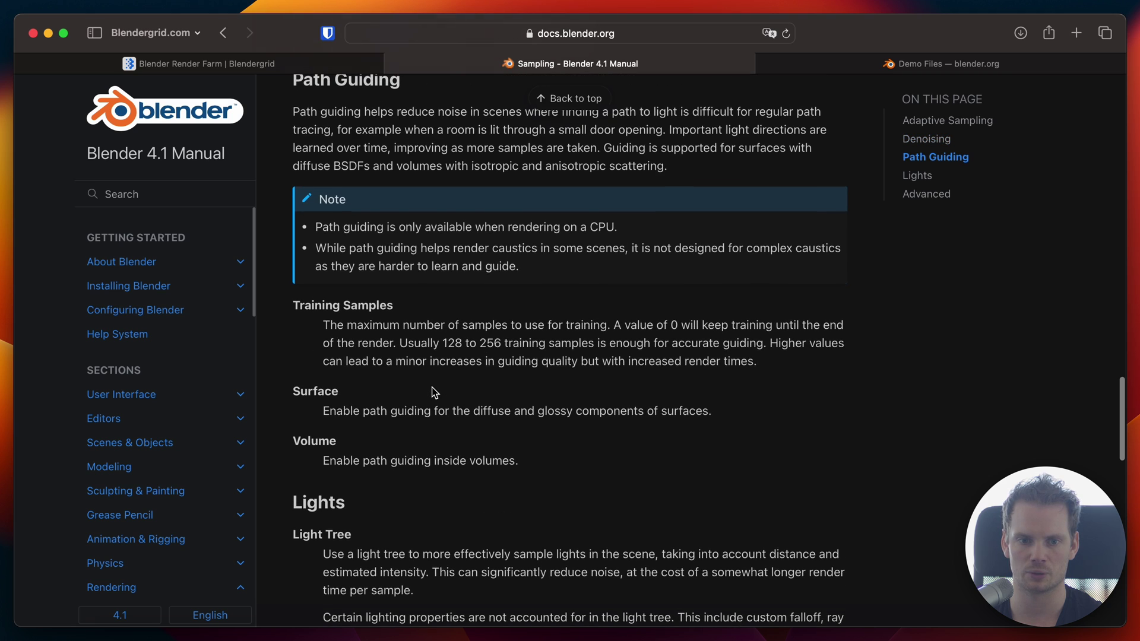
pyautogui.scroll(1, 433, 392)
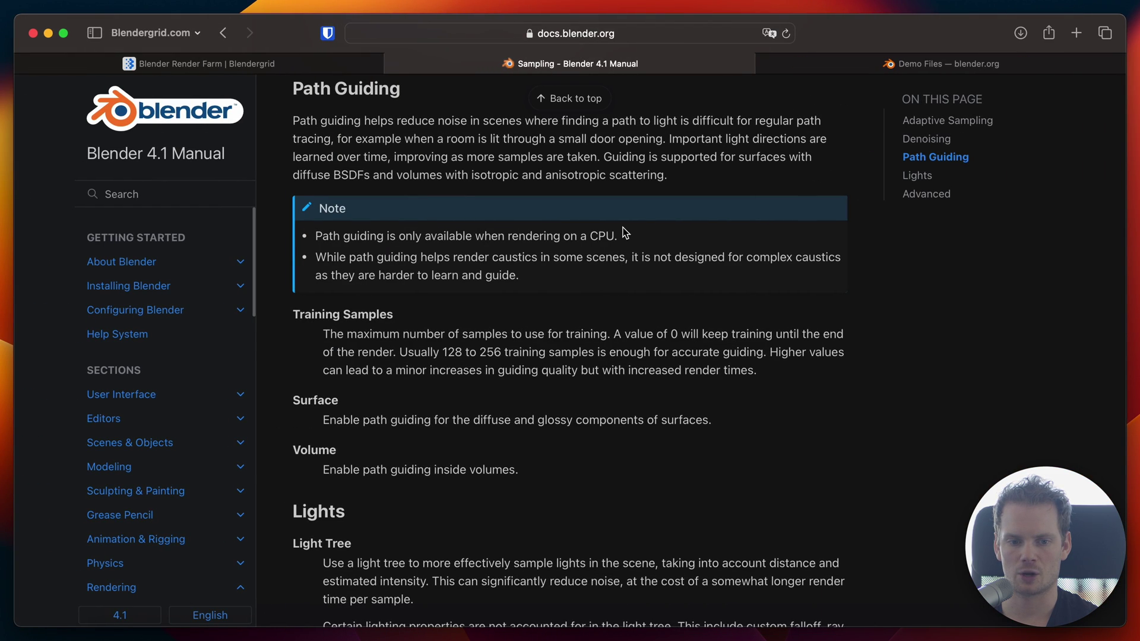
pyautogui.click(900, 61)
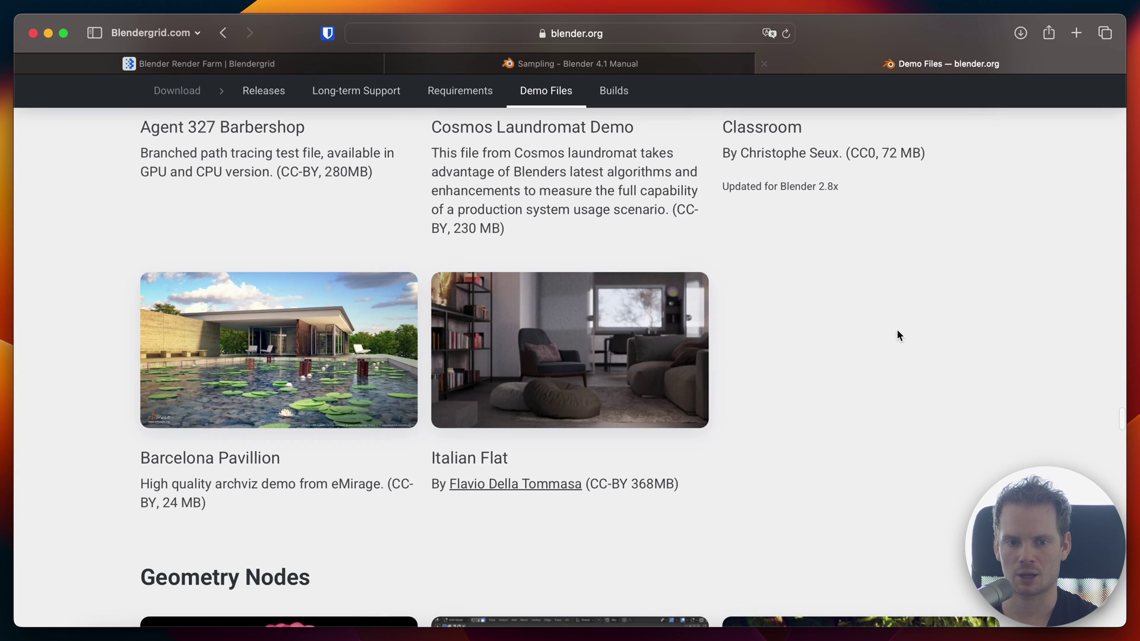